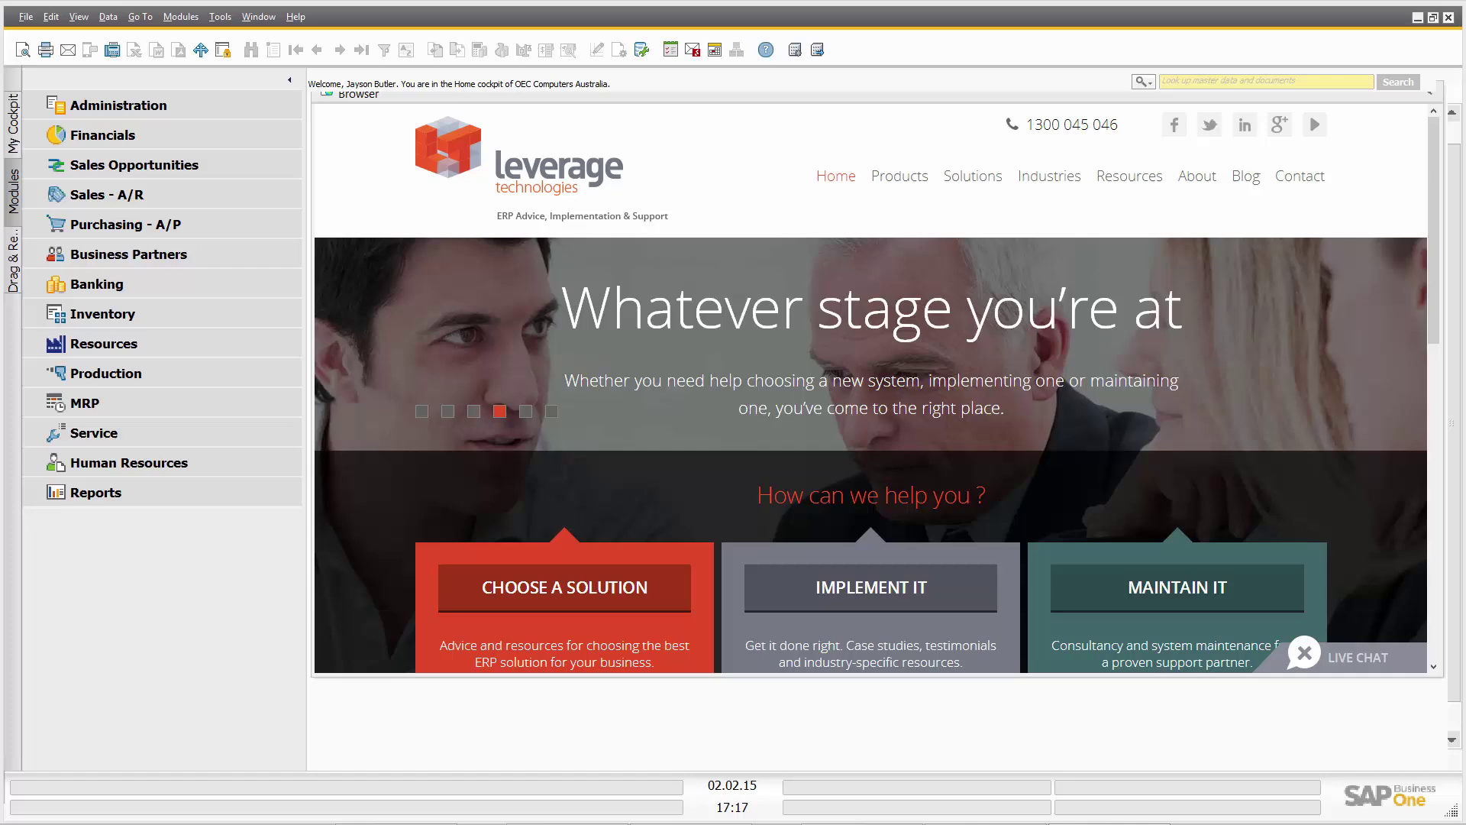
# Load Sales Quotation 386 for Earthshaker Corporation from the Sales - A/R module
pyautogui.click(164, 200)
pyautogui.click(163, 163)
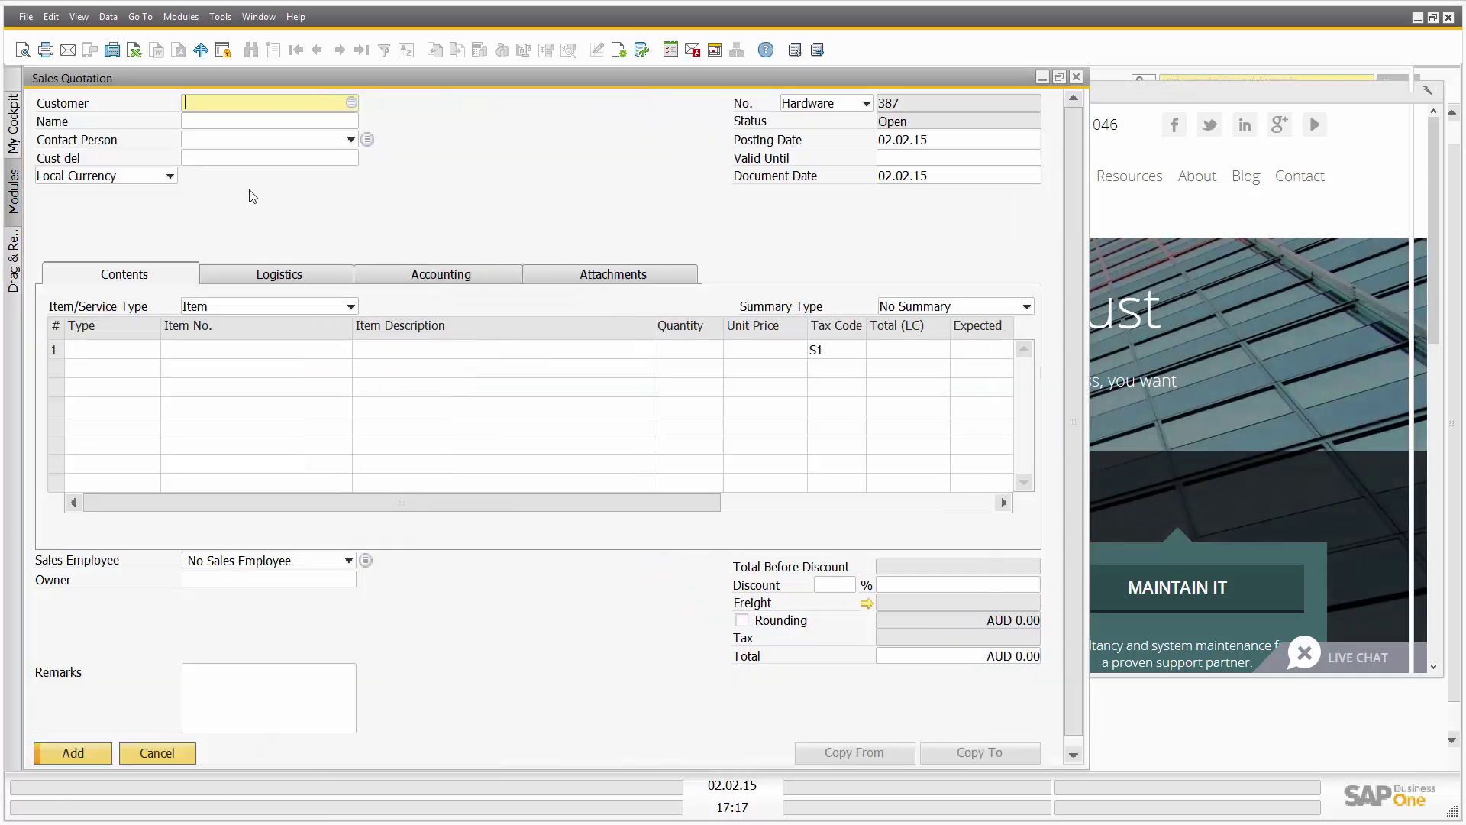
pyautogui.click(316, 50)
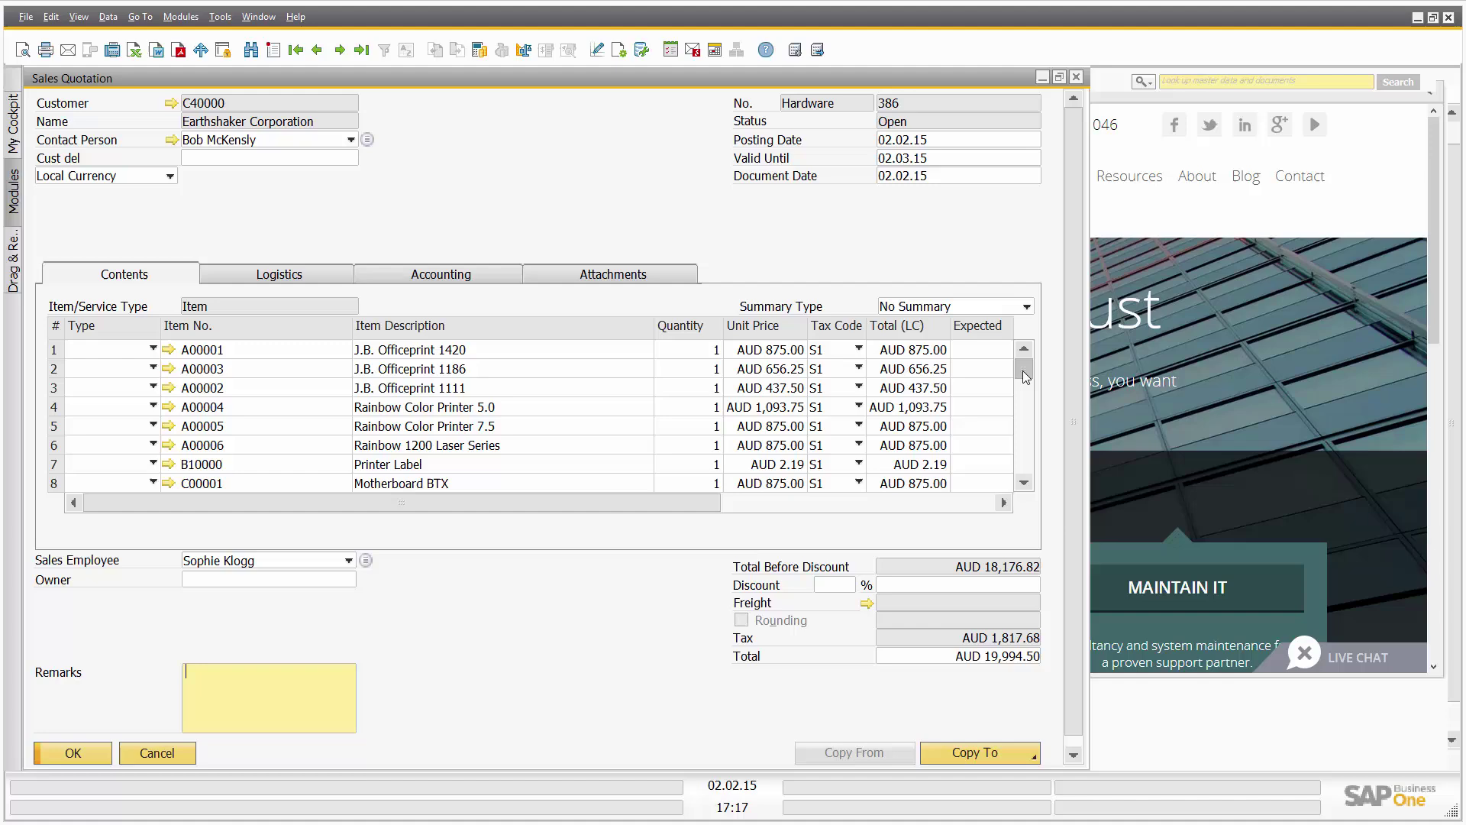
pyautogui.moveTo(1024, 369)
pyautogui.mouseDown()
pyautogui.moveTo(1020, 486)
pyautogui.moveTo(1020, 365)
pyautogui.mouseUp()
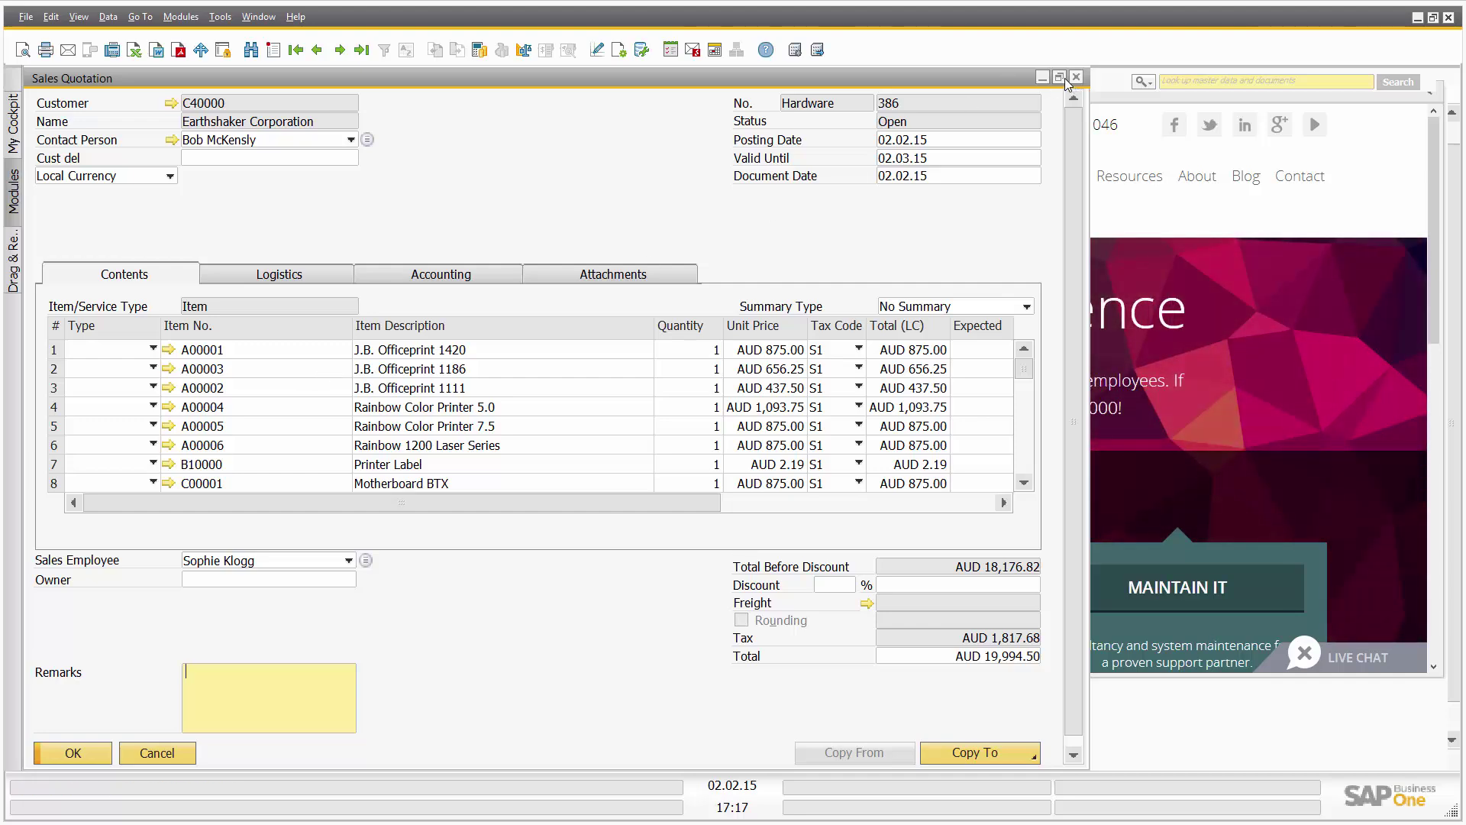
# Maximize quotation 386's item grid and copy the entire item table
pyautogui.rightClick(290, 370)
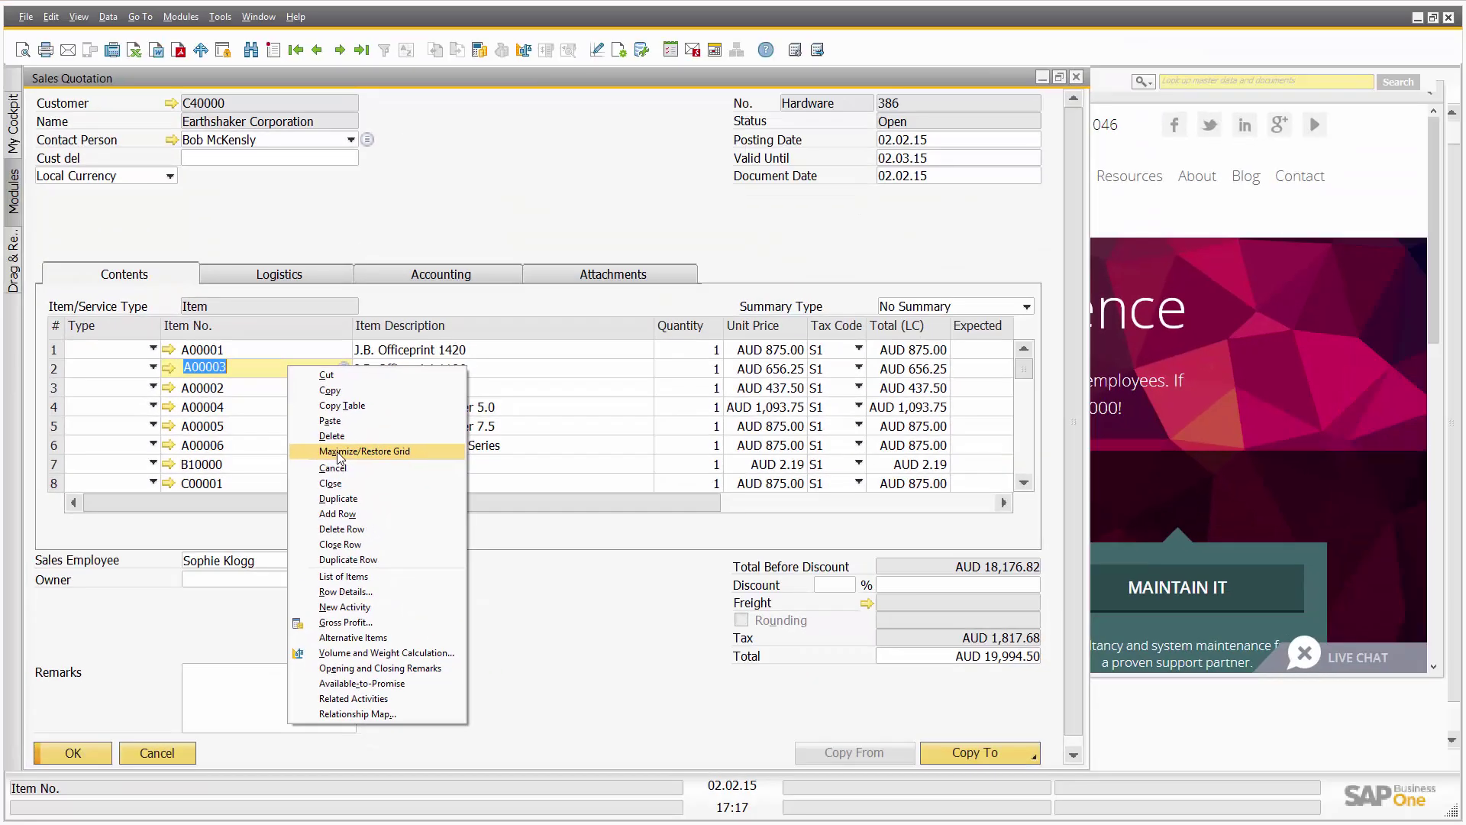
pyautogui.click(340, 451)
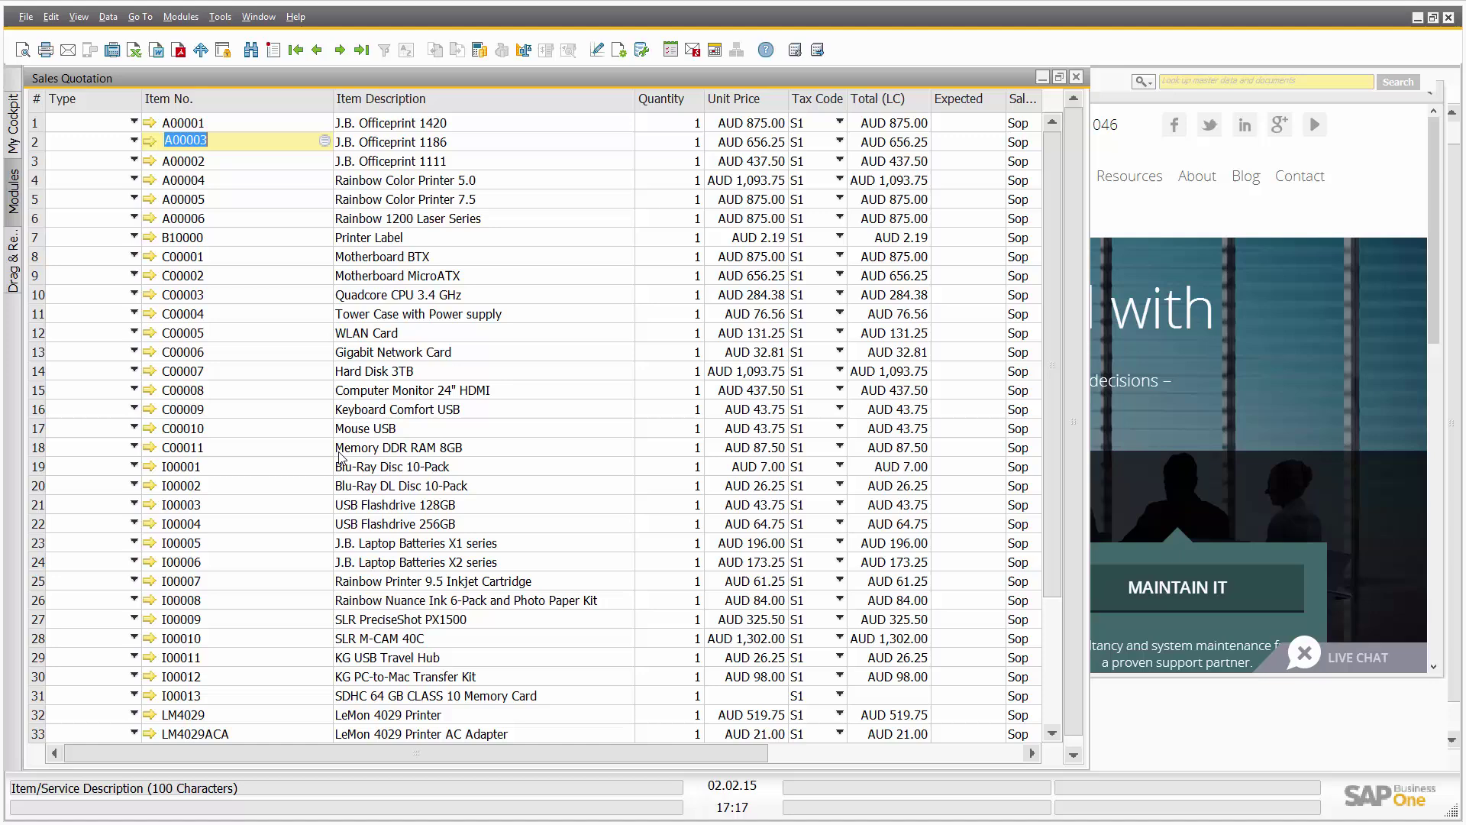
pyautogui.moveTo(1056, 149); pyautogui.dragTo(1059, 357)
pyautogui.scroll(3, 1040, 315)
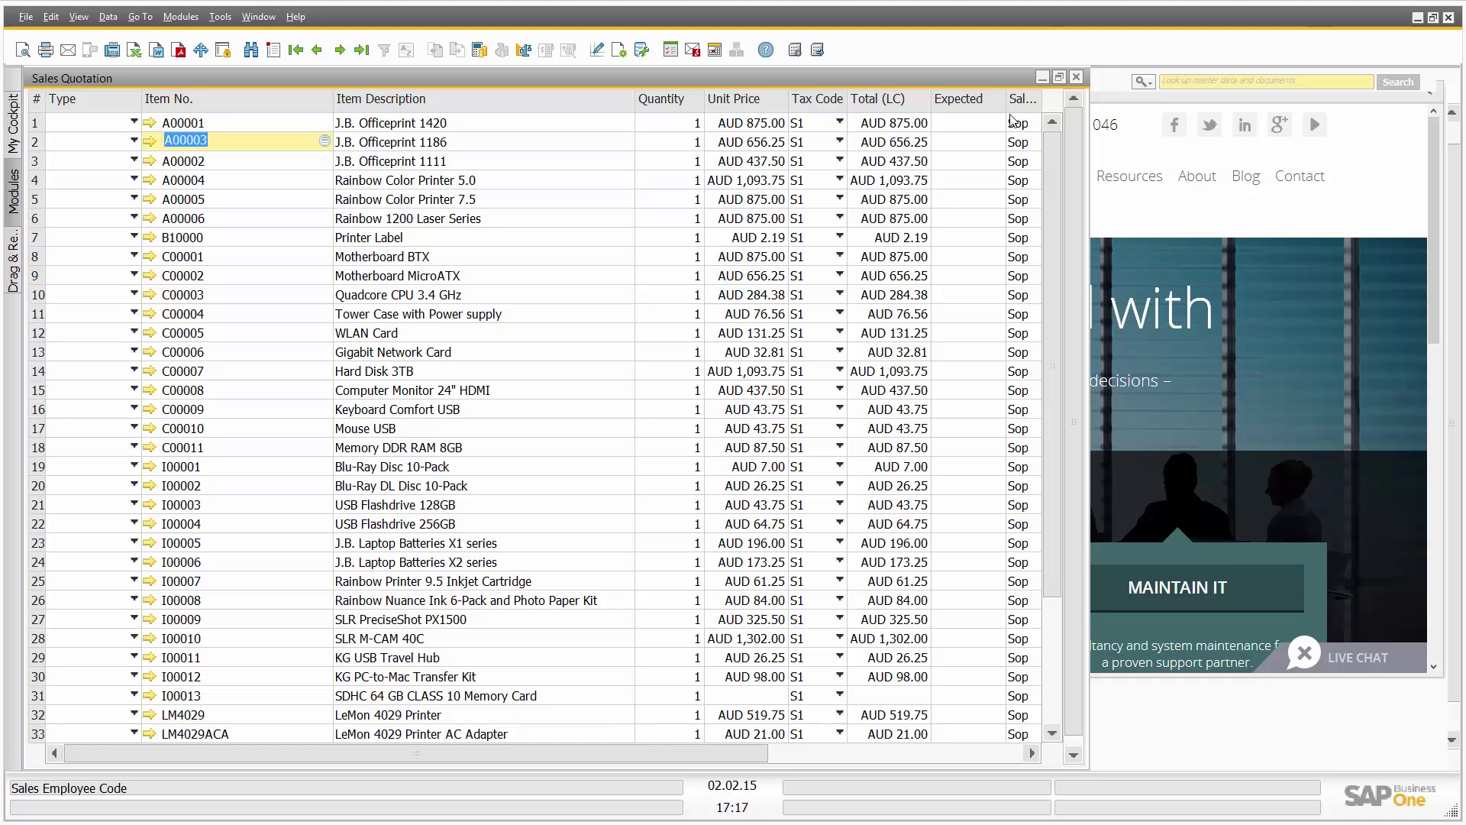
pyautogui.rightClick(226, 140)
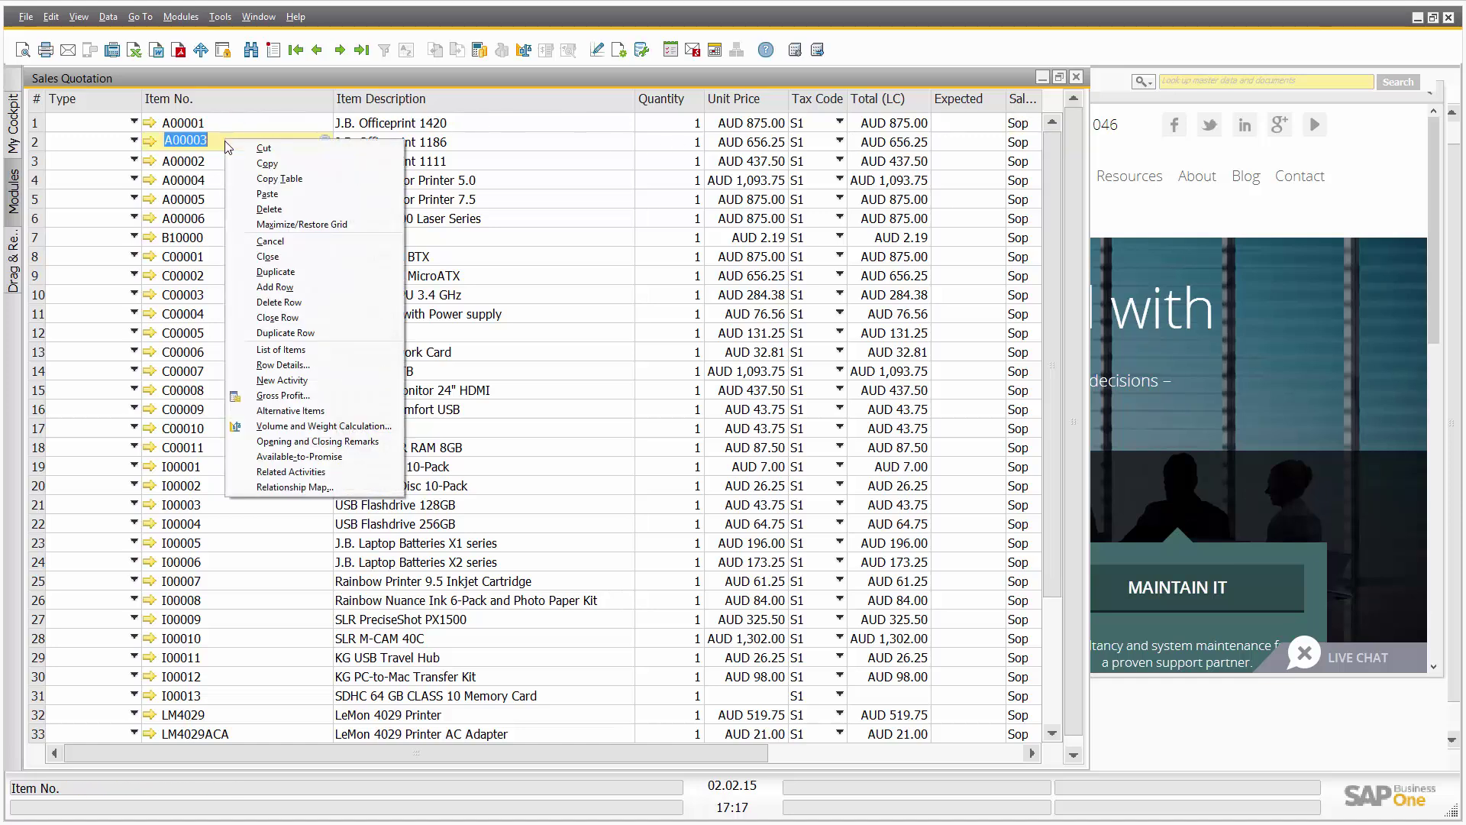
pyautogui.click(281, 180)
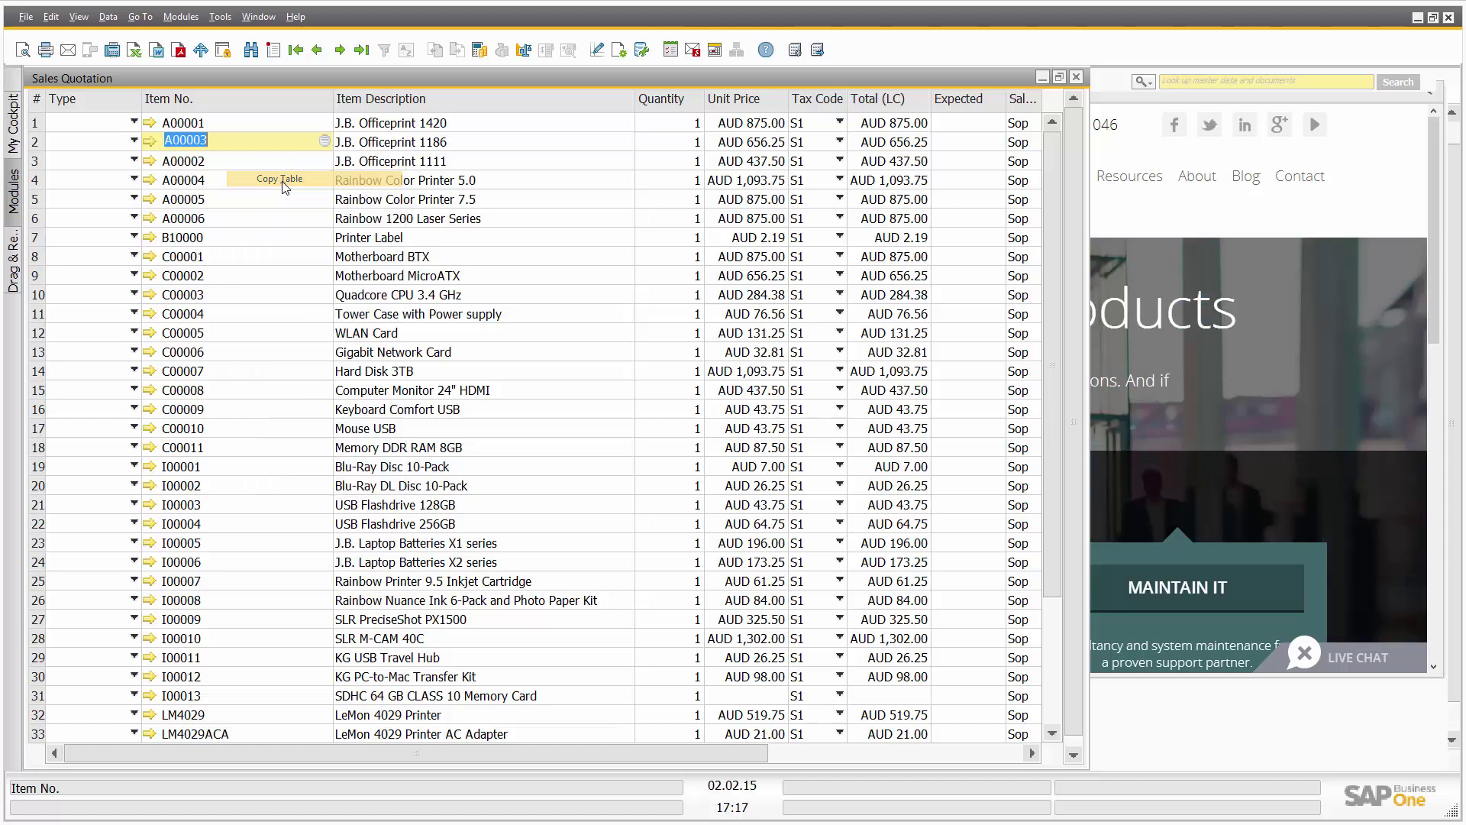
# Paste quotation 386's item table into Excel Book1's Sheet1 at cell A1
pyautogui.click(1418, 16)
pyautogui.click(696, 811)
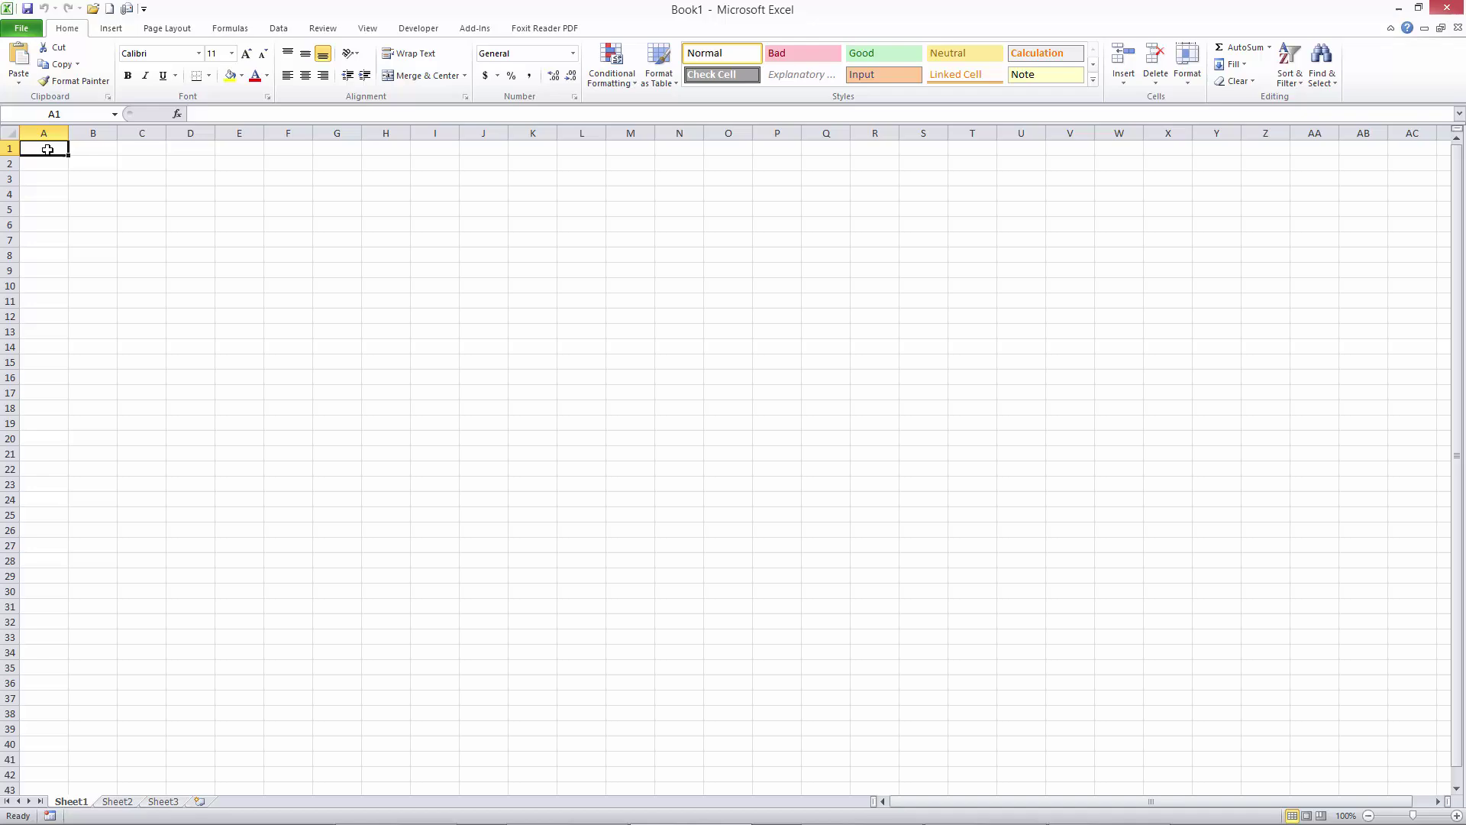
pyautogui.hotkey('ctrl', 'v')
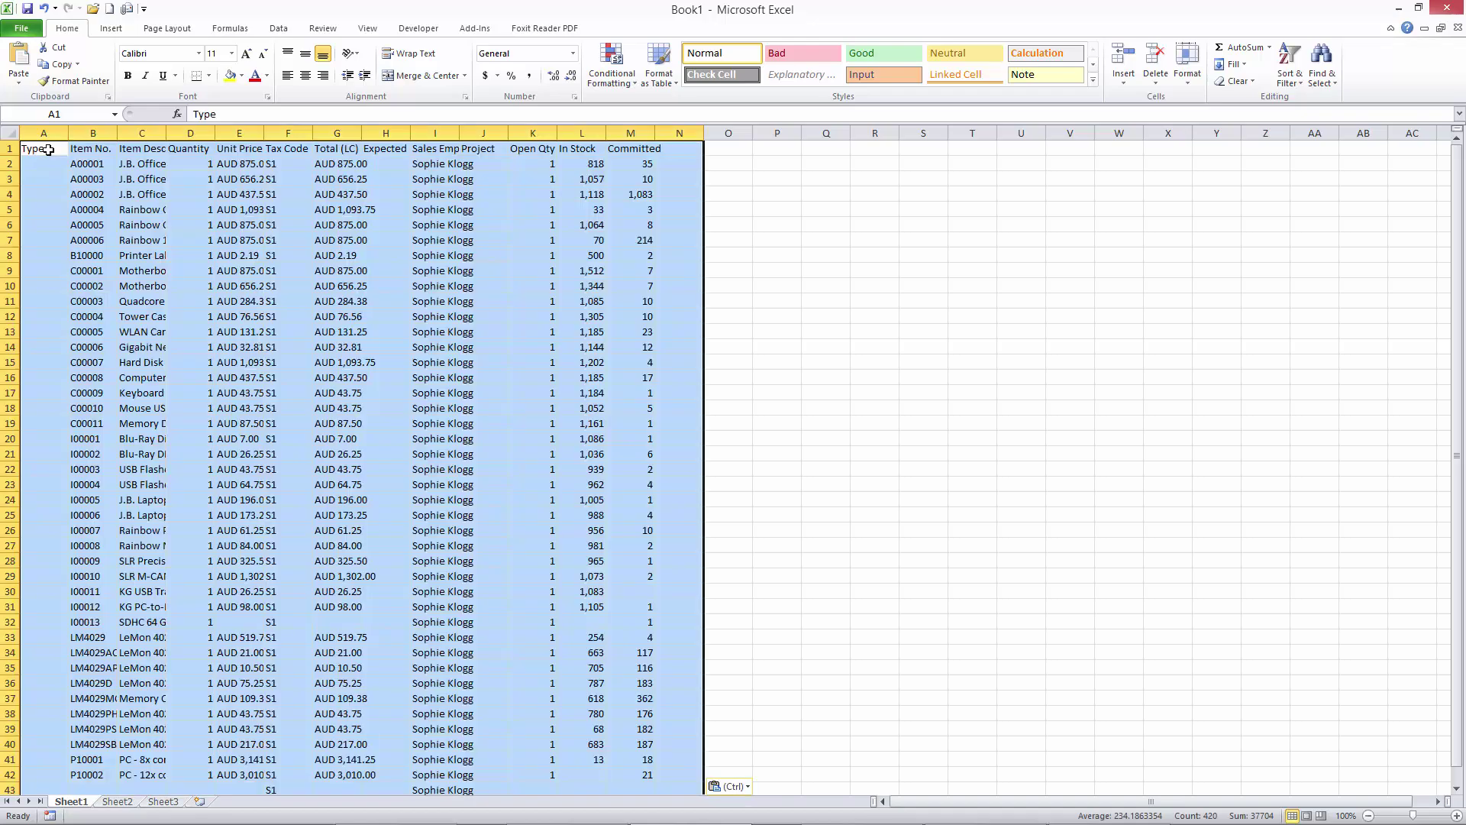
pyautogui.click(530, 274)
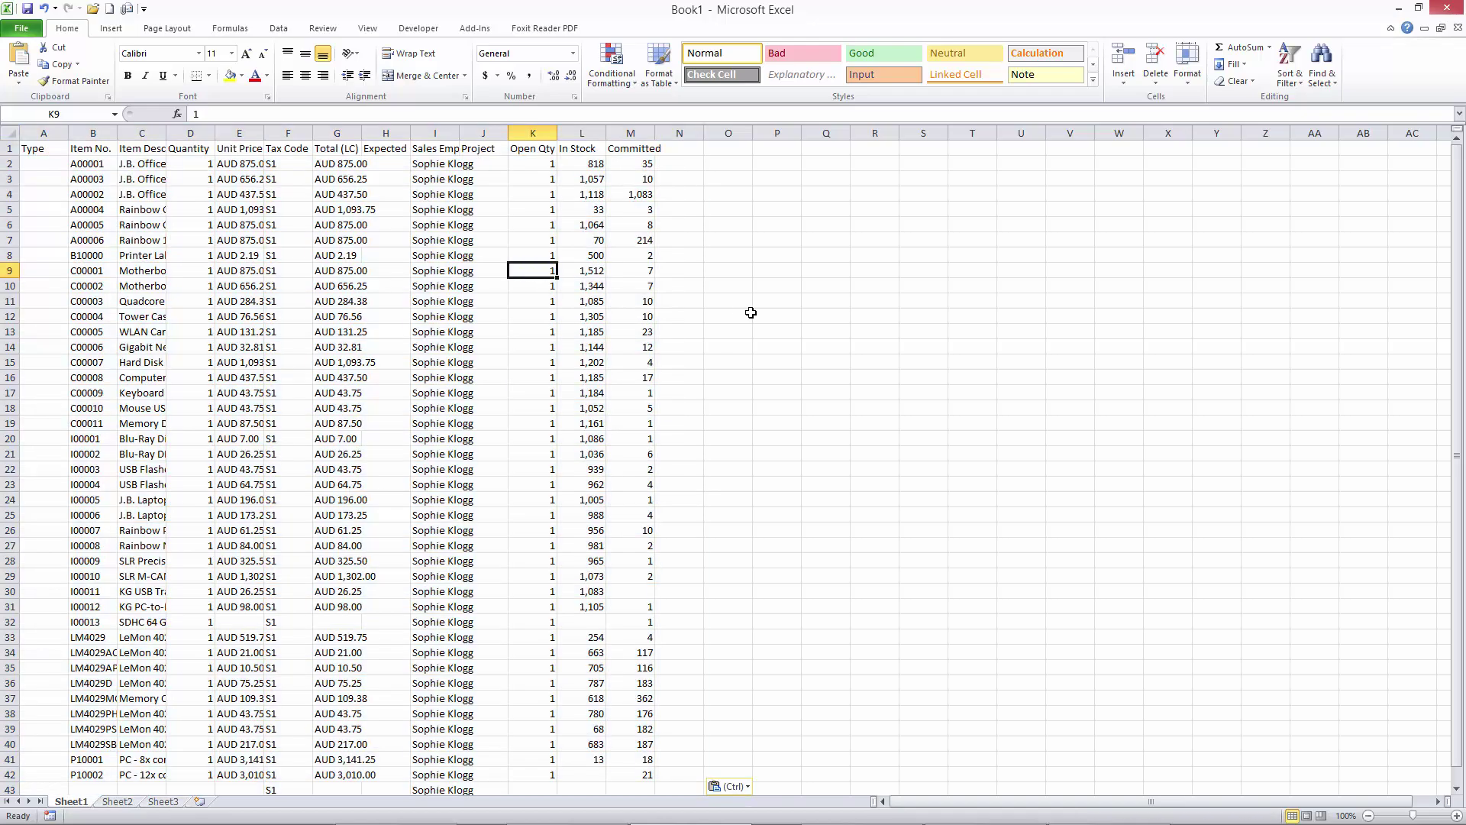
pyautogui.scroll(-1, 1459, 306)
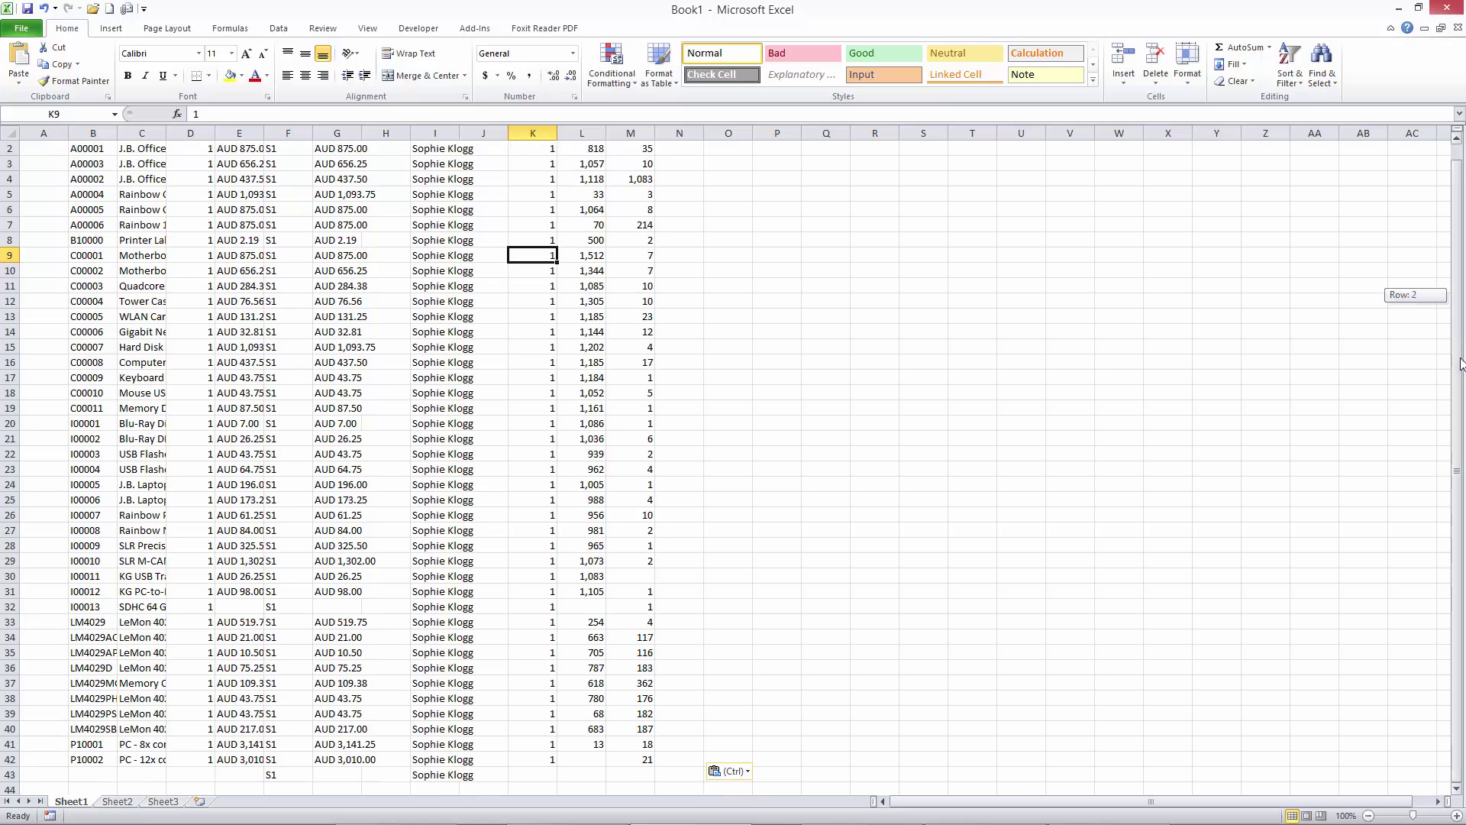
pyautogui.scroll(1, 1458, 252)
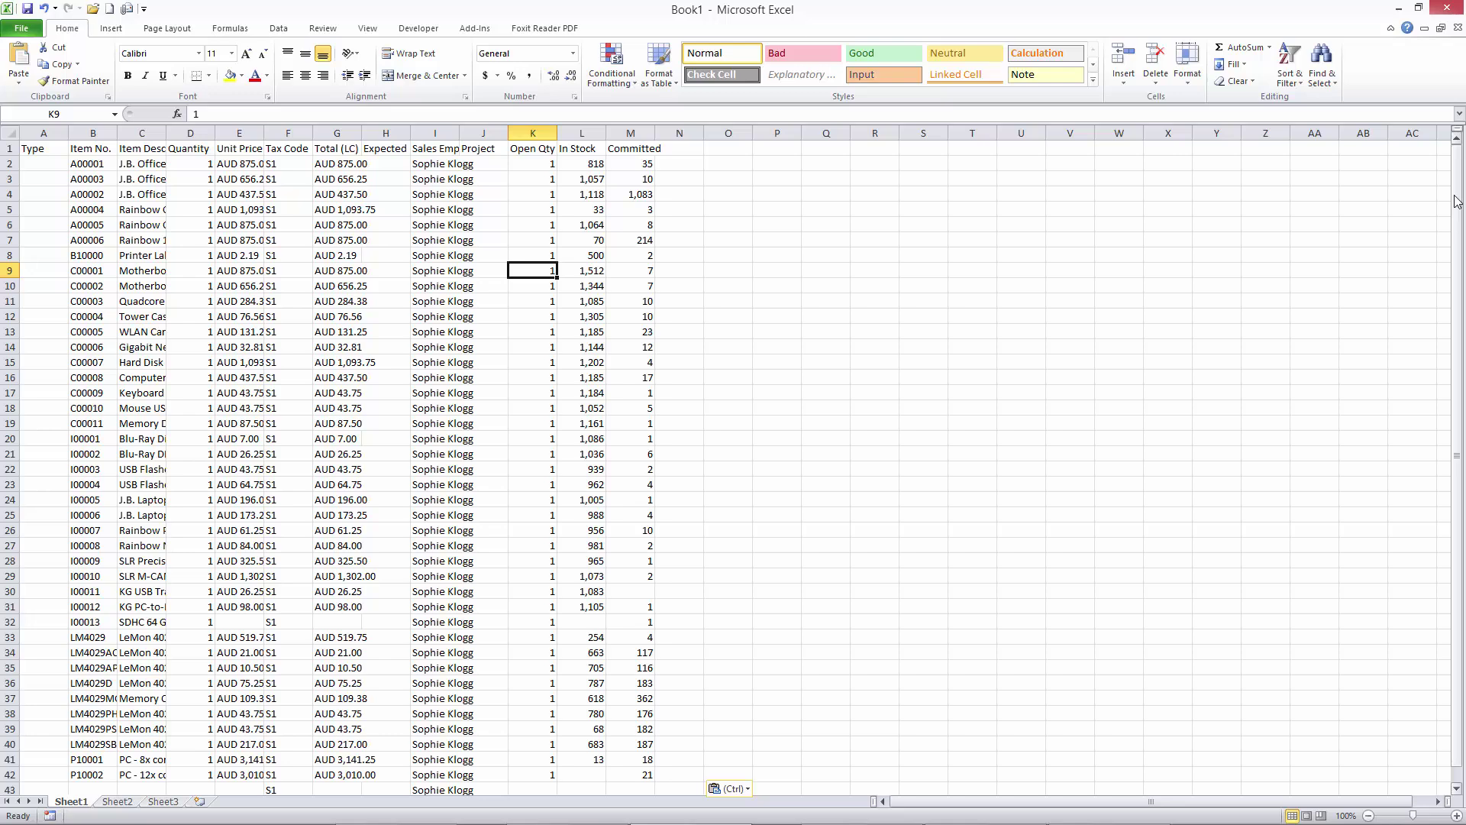
# Widen the Item Description column C, then open and close Find and Replace
pyautogui.click(162, 133)
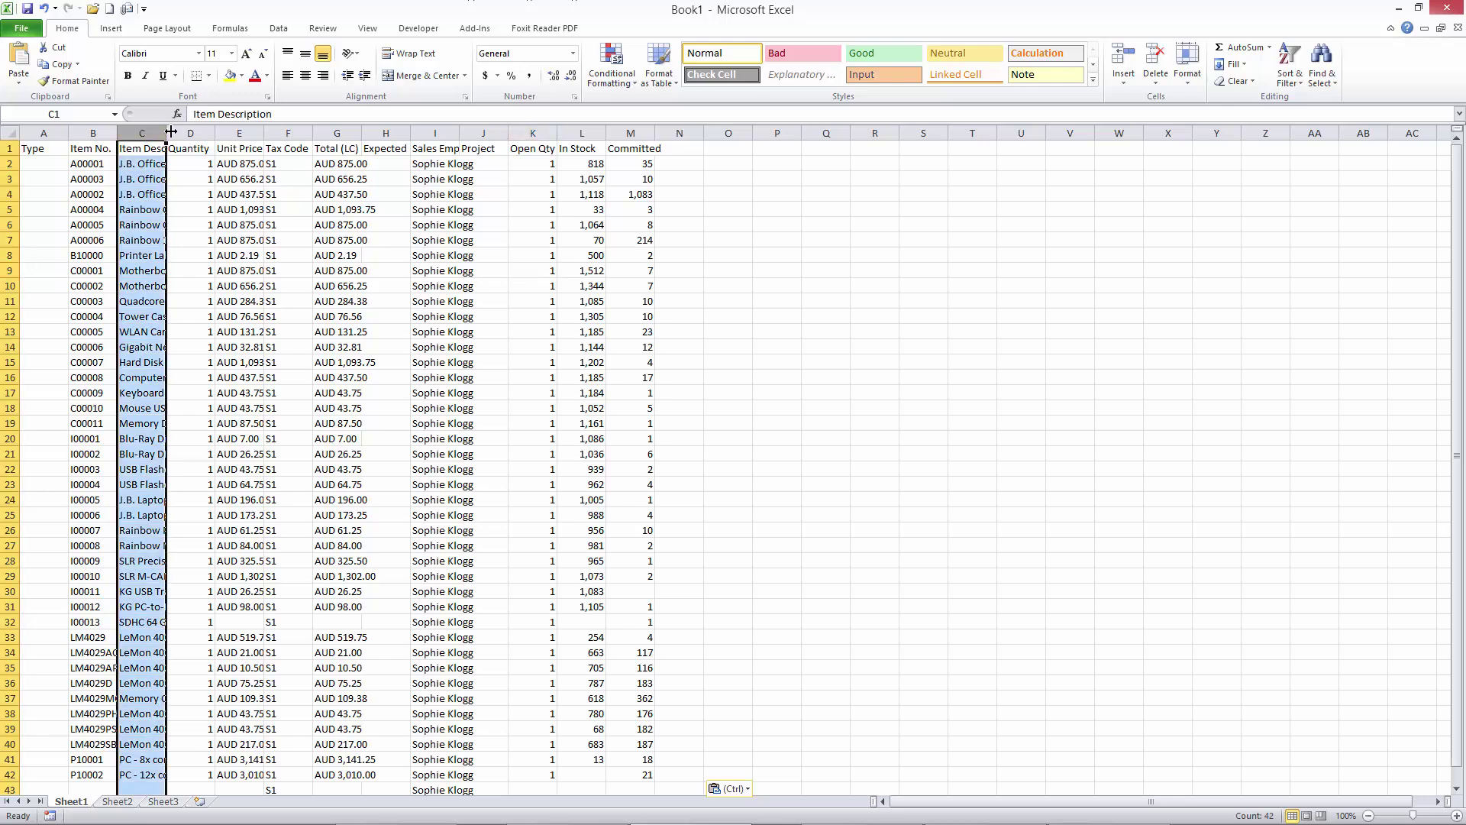
pyautogui.moveTo(172, 133); pyautogui.dragTo(330, 133)
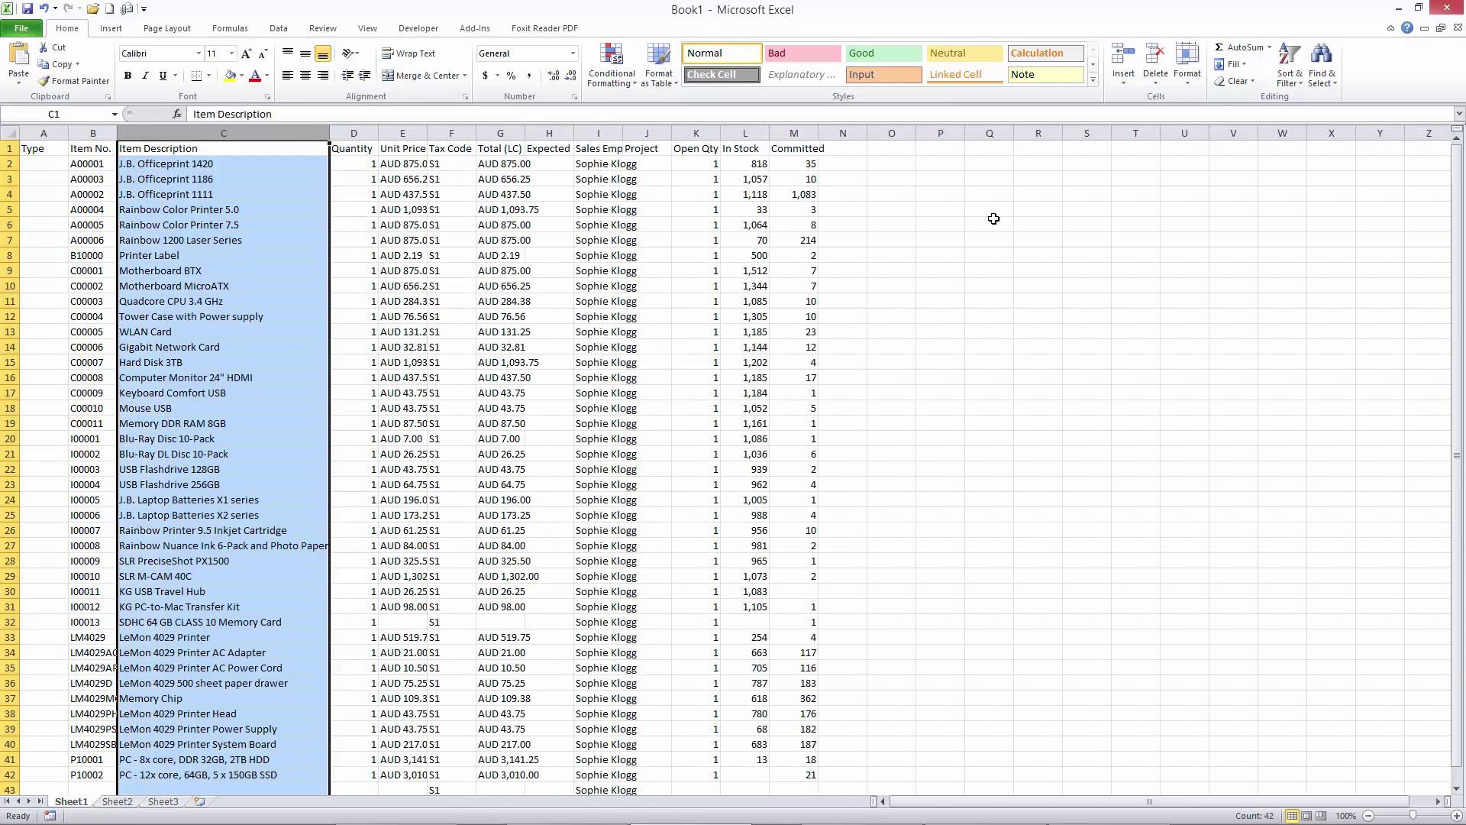
pyautogui.click(1322, 74)
pyautogui.click(1298, 100)
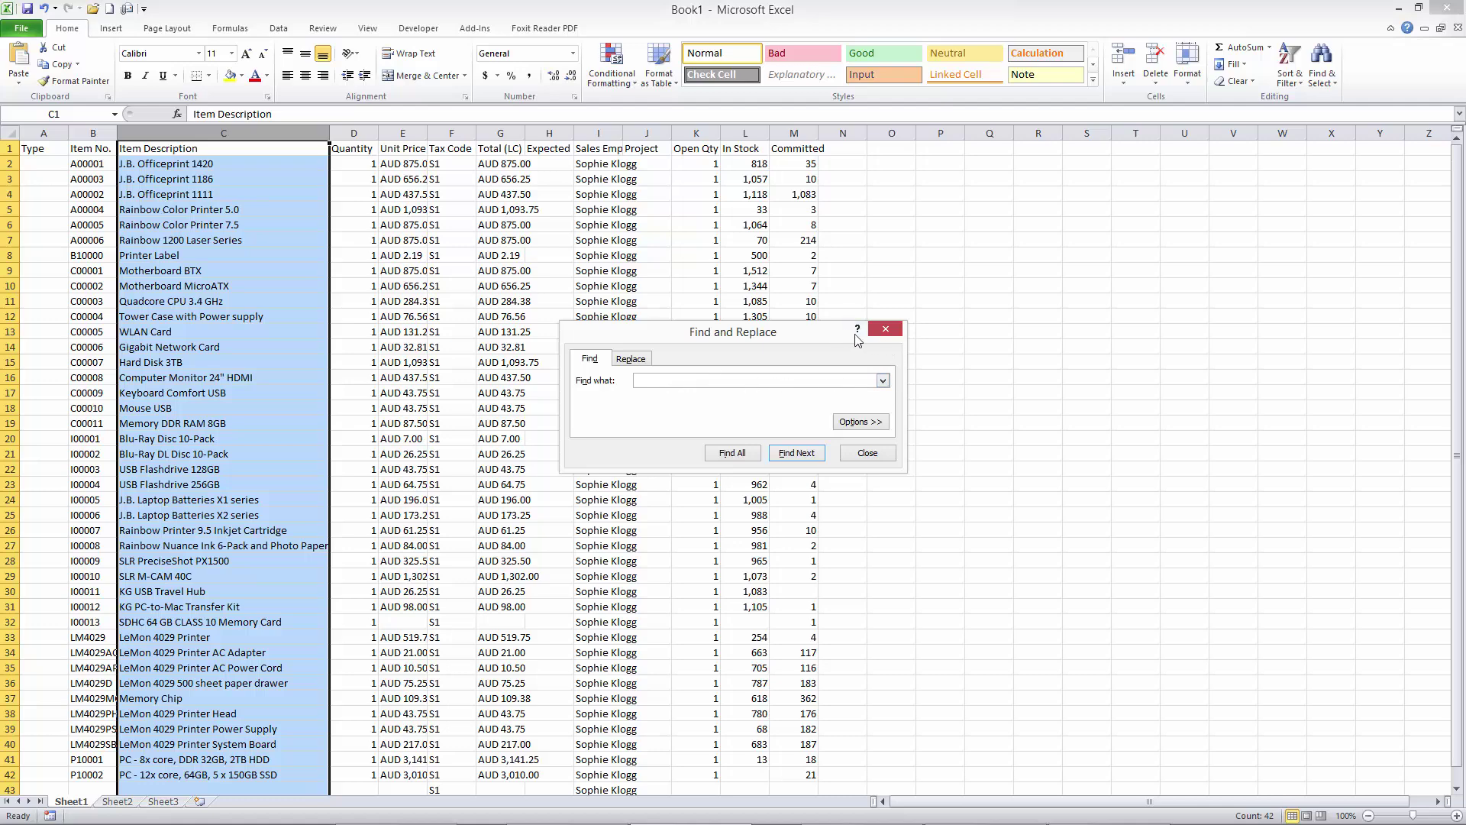
pyautogui.moveTo(834, 336); pyautogui.dragTo(1024, 335)
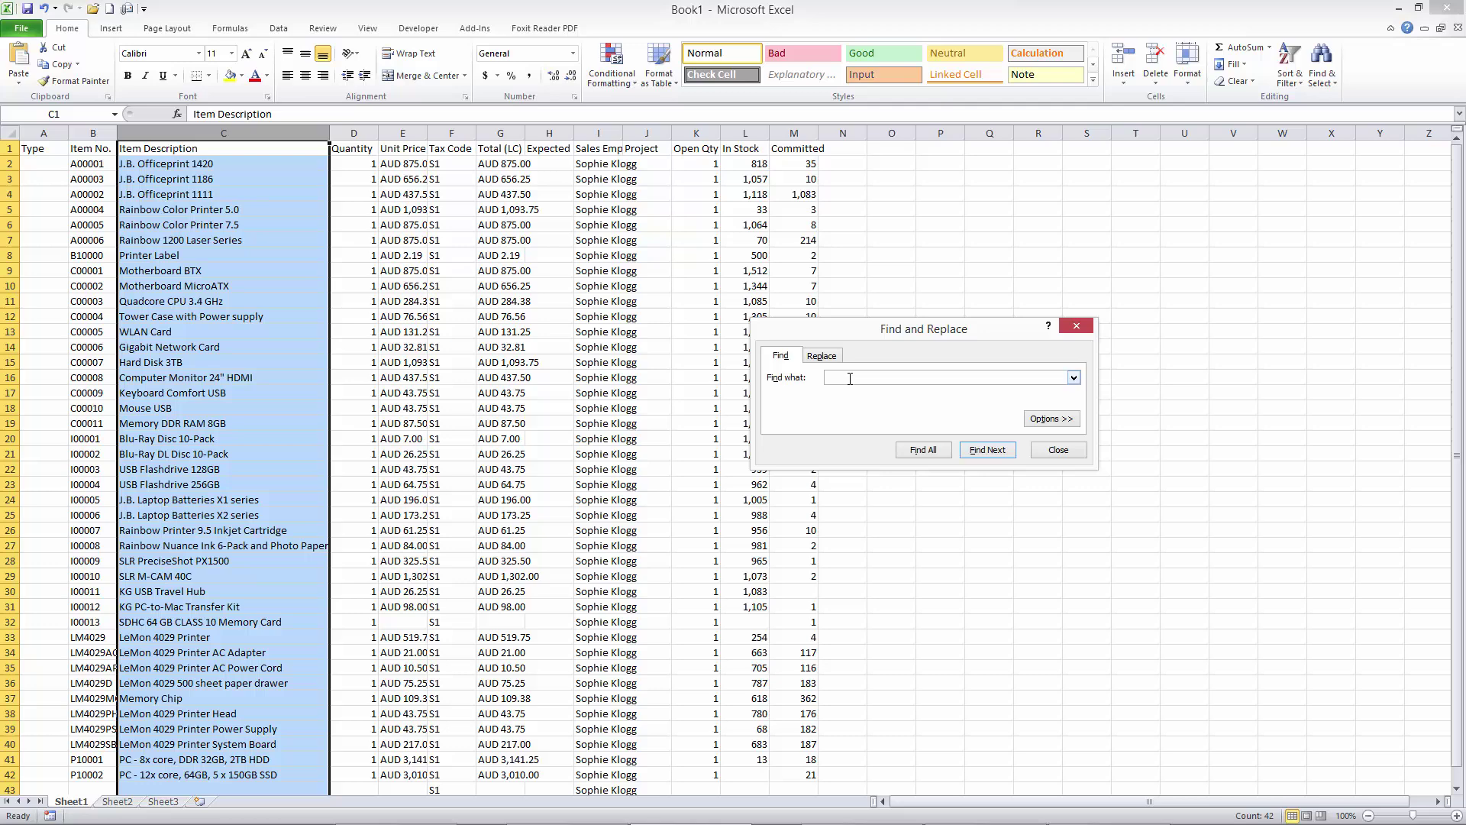
pyautogui.click(1062, 450)
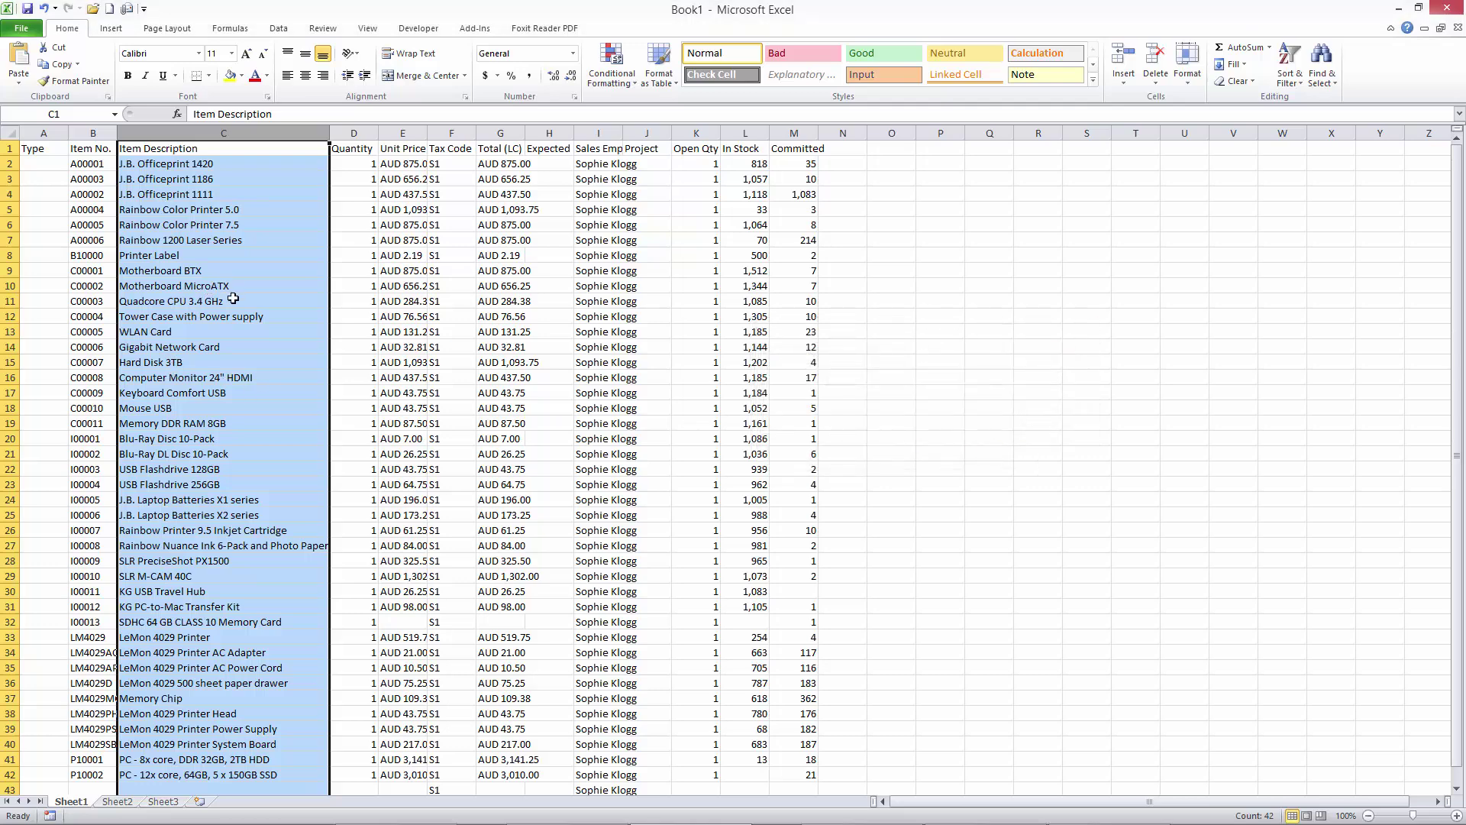
# Set A00001's unit price and total to 900 and A00003's to 500
pyautogui.click(301, 164)
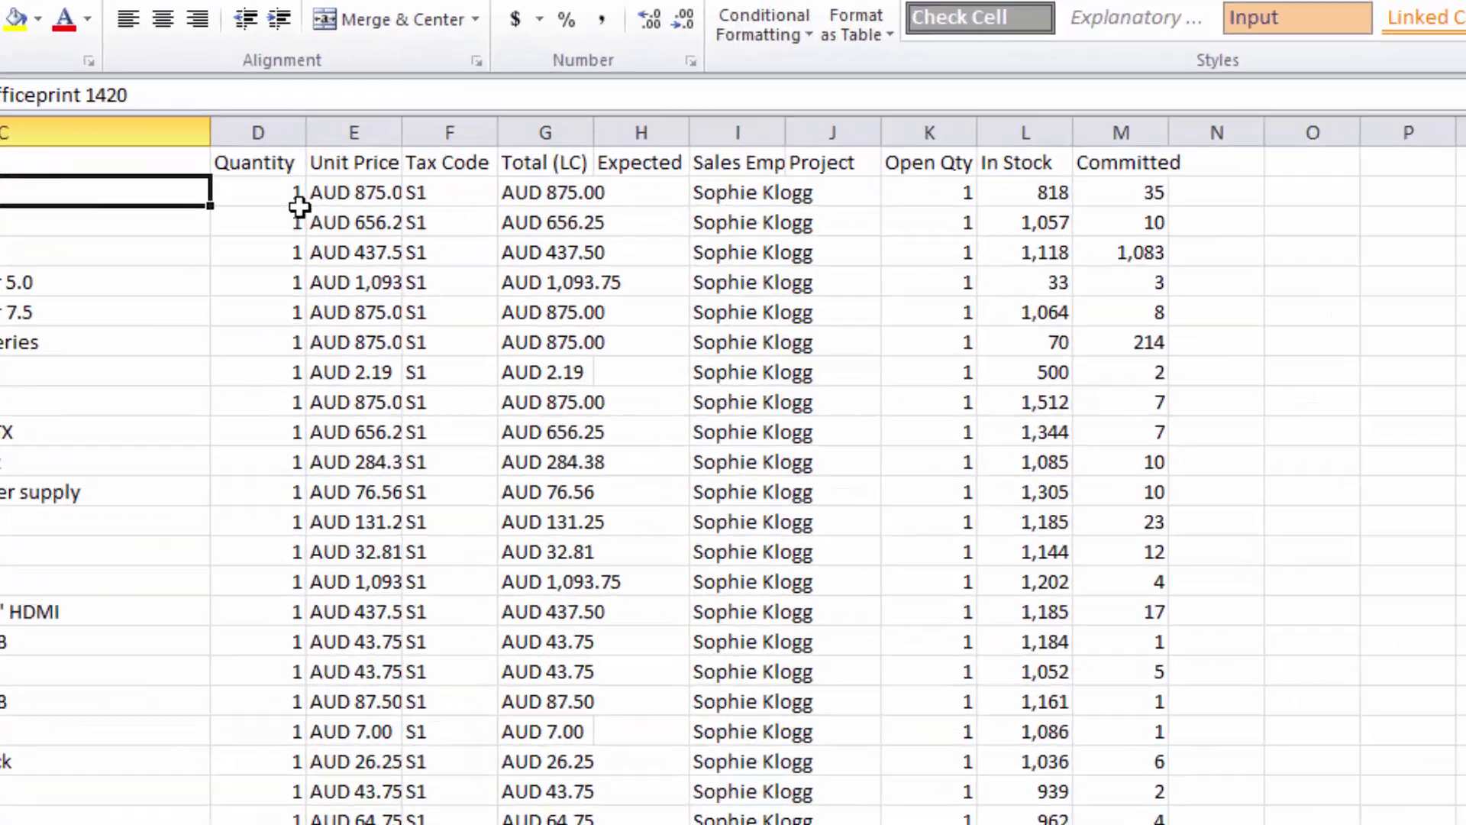
pyautogui.click(311, 200)
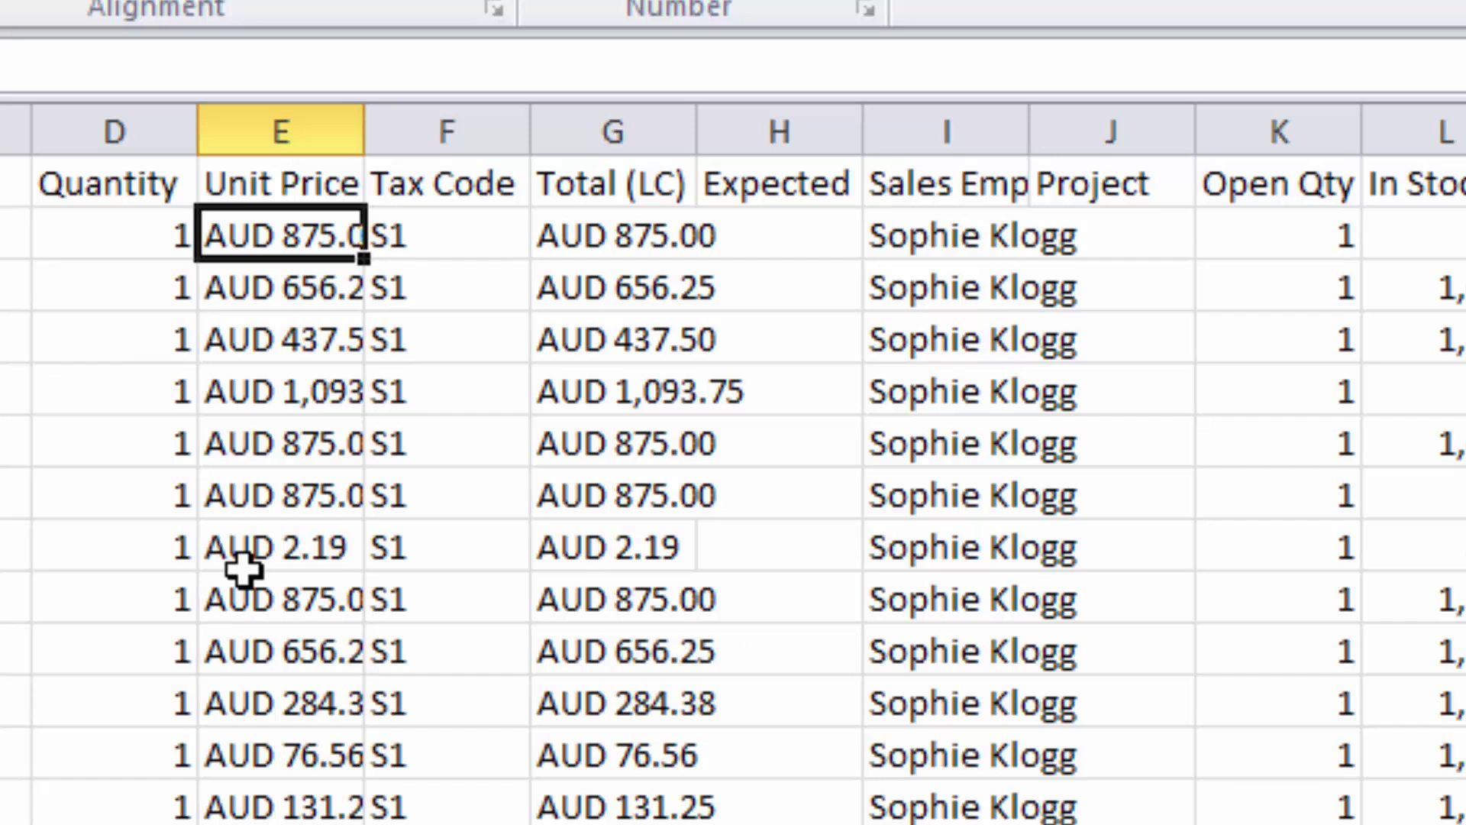
pyautogui.write('900')
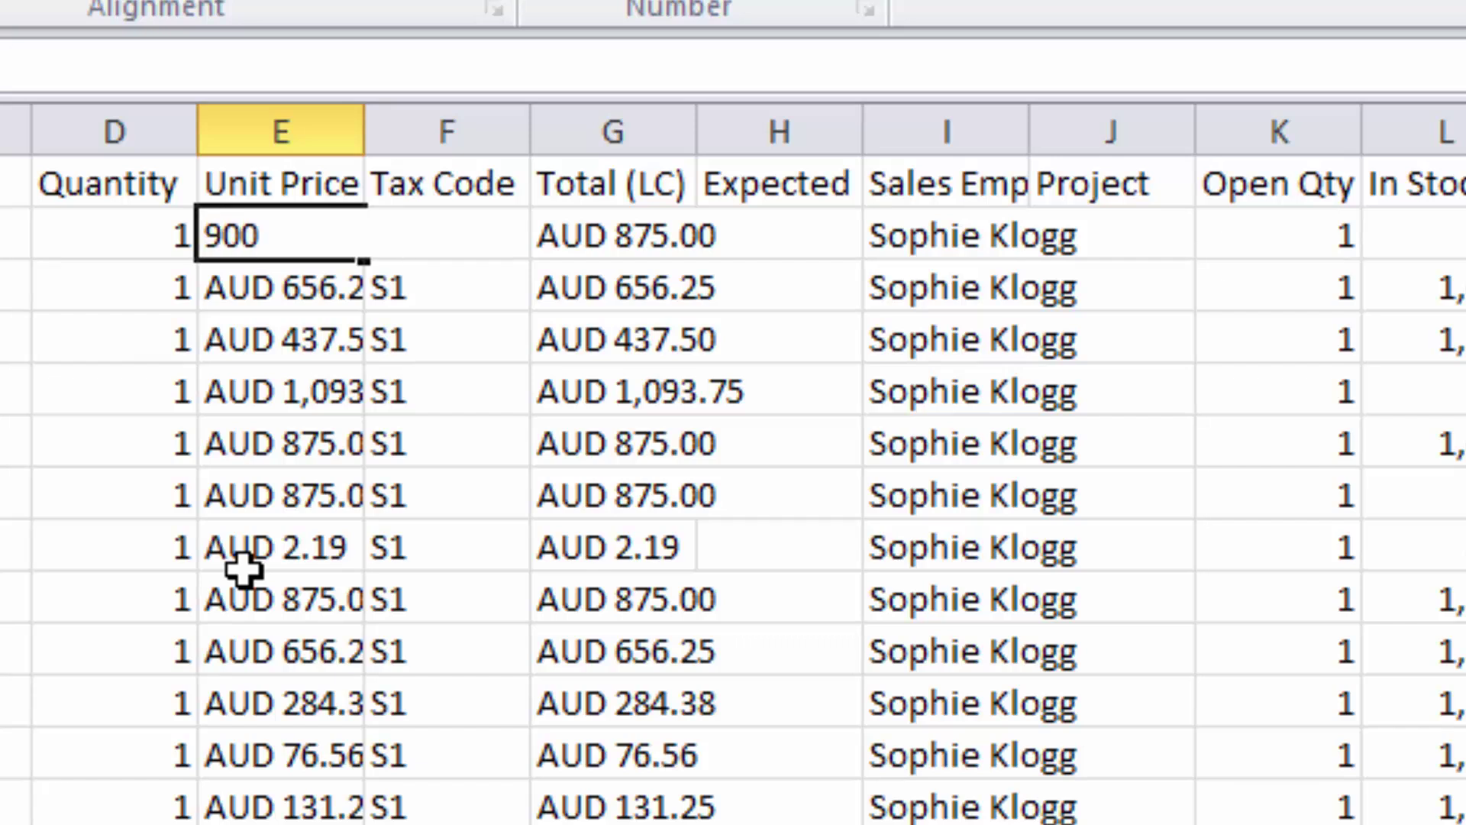
pyautogui.press('Tab')
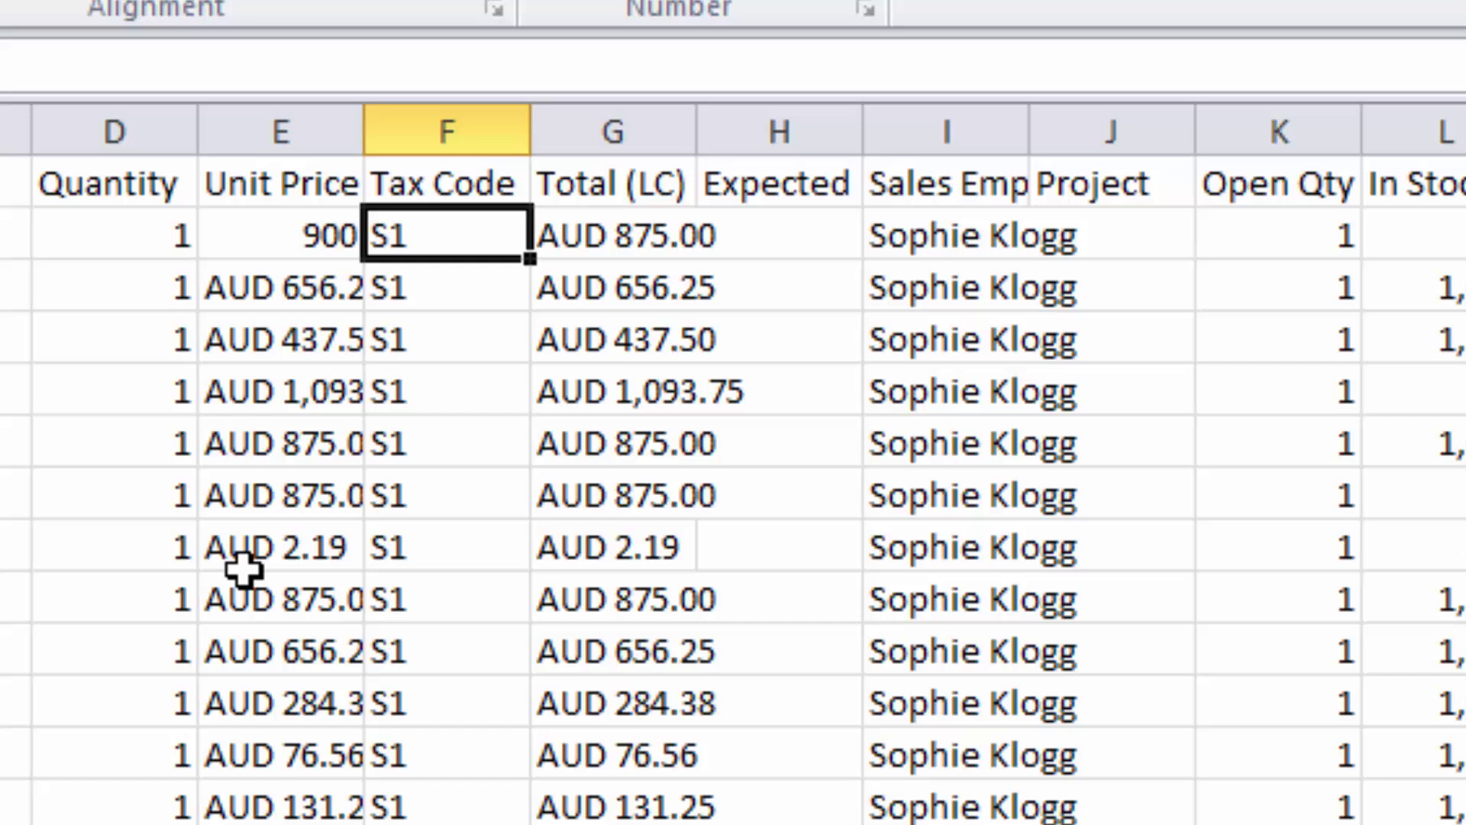
pyautogui.click(623, 235)
pyautogui.write('900')
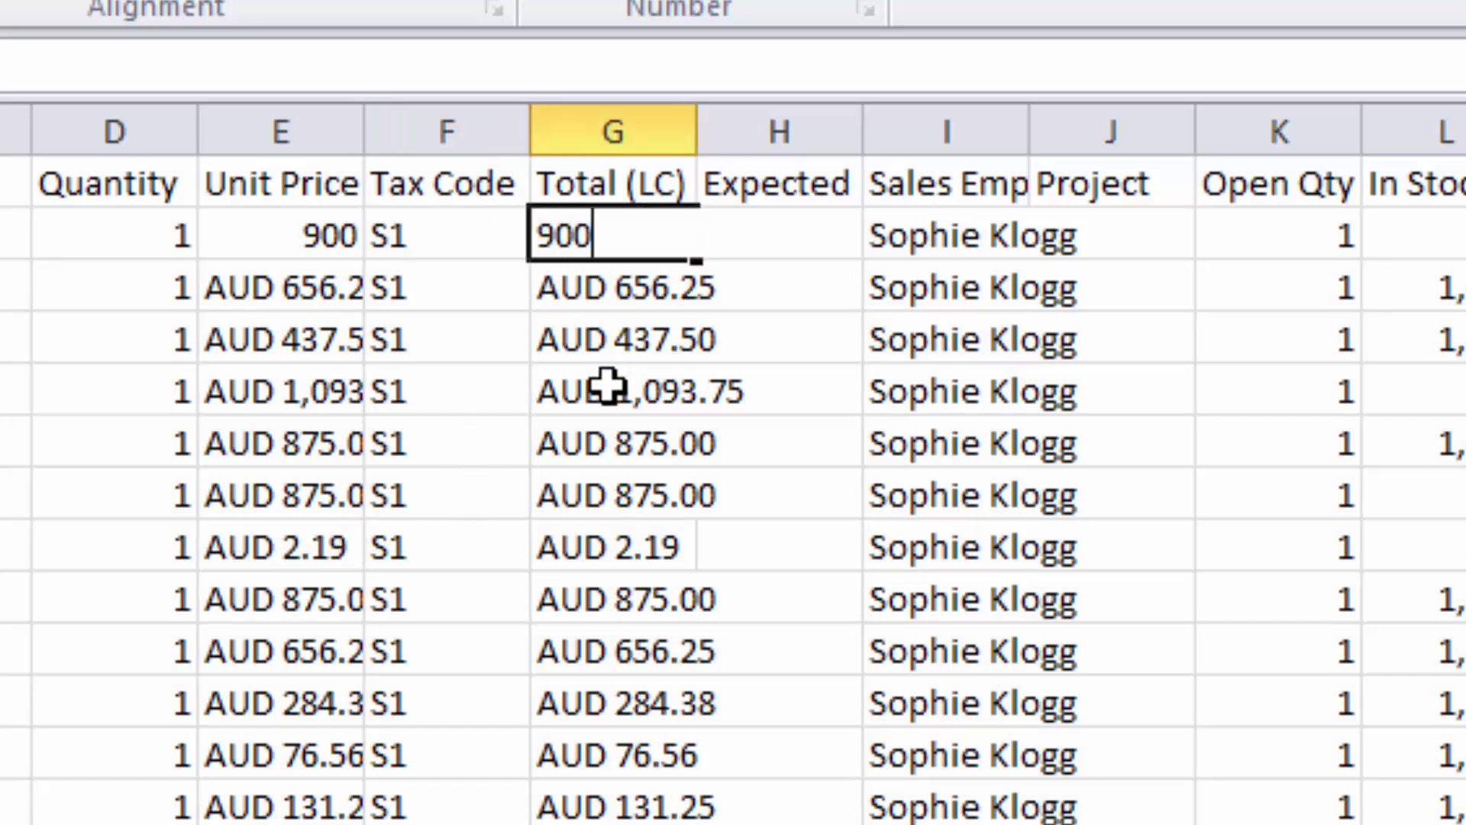
pyautogui.press('Tab')
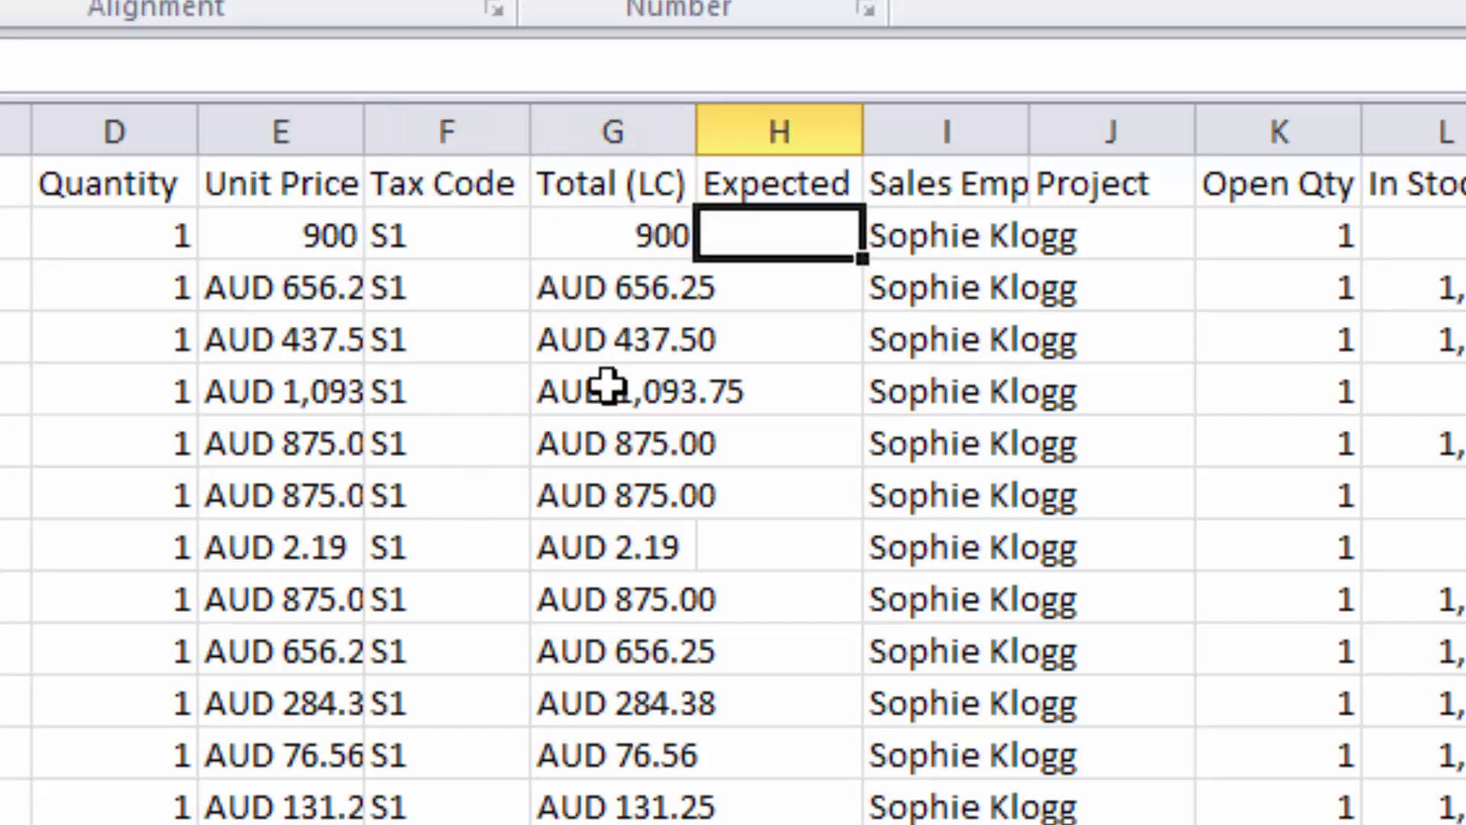
pyautogui.click(308, 287)
pyautogui.write('500')
pyautogui.press('Tab')
pyautogui.press('Tab')
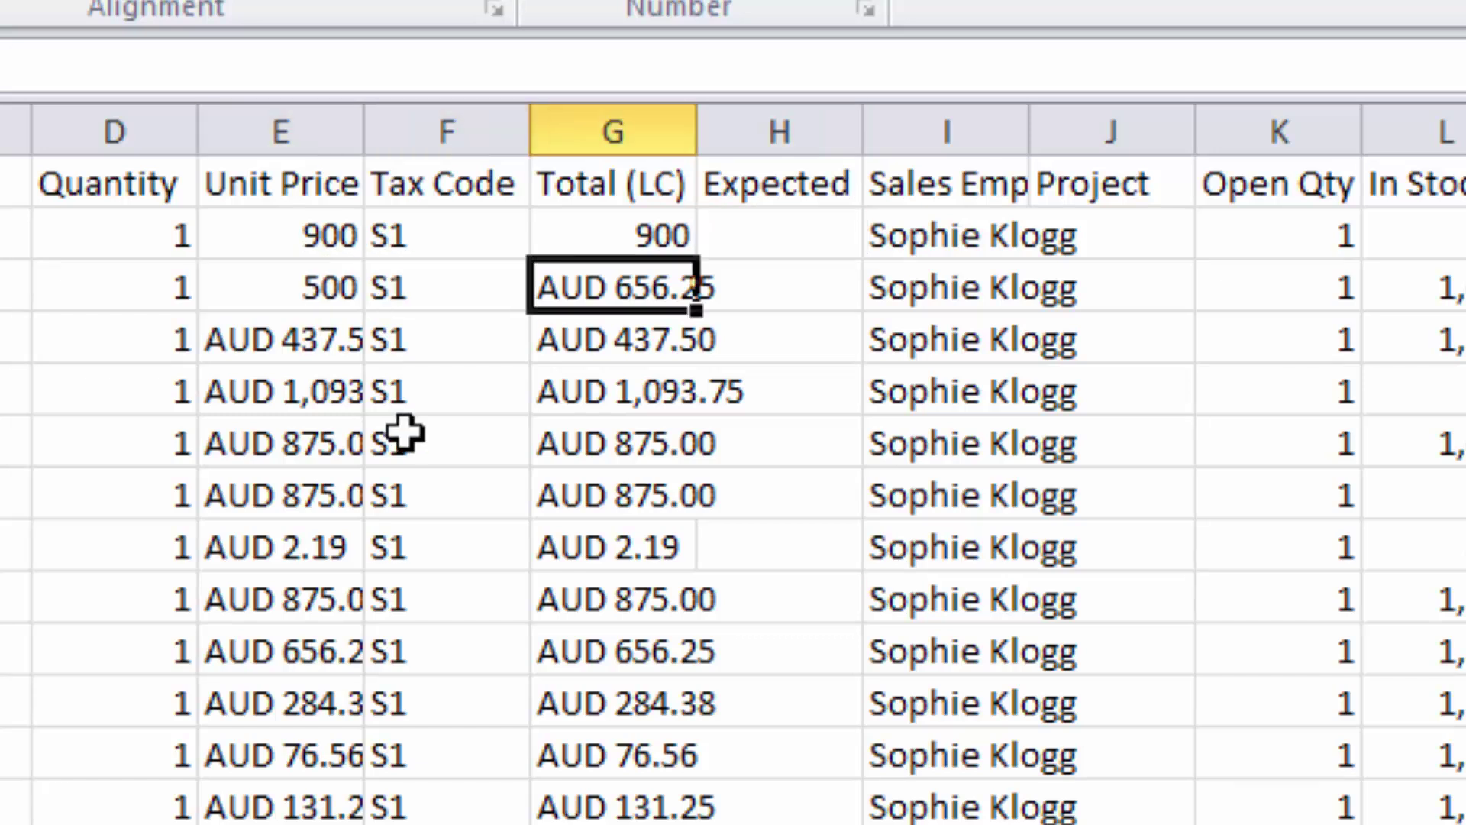
pyautogui.write('500')
pyautogui.press('Tab')
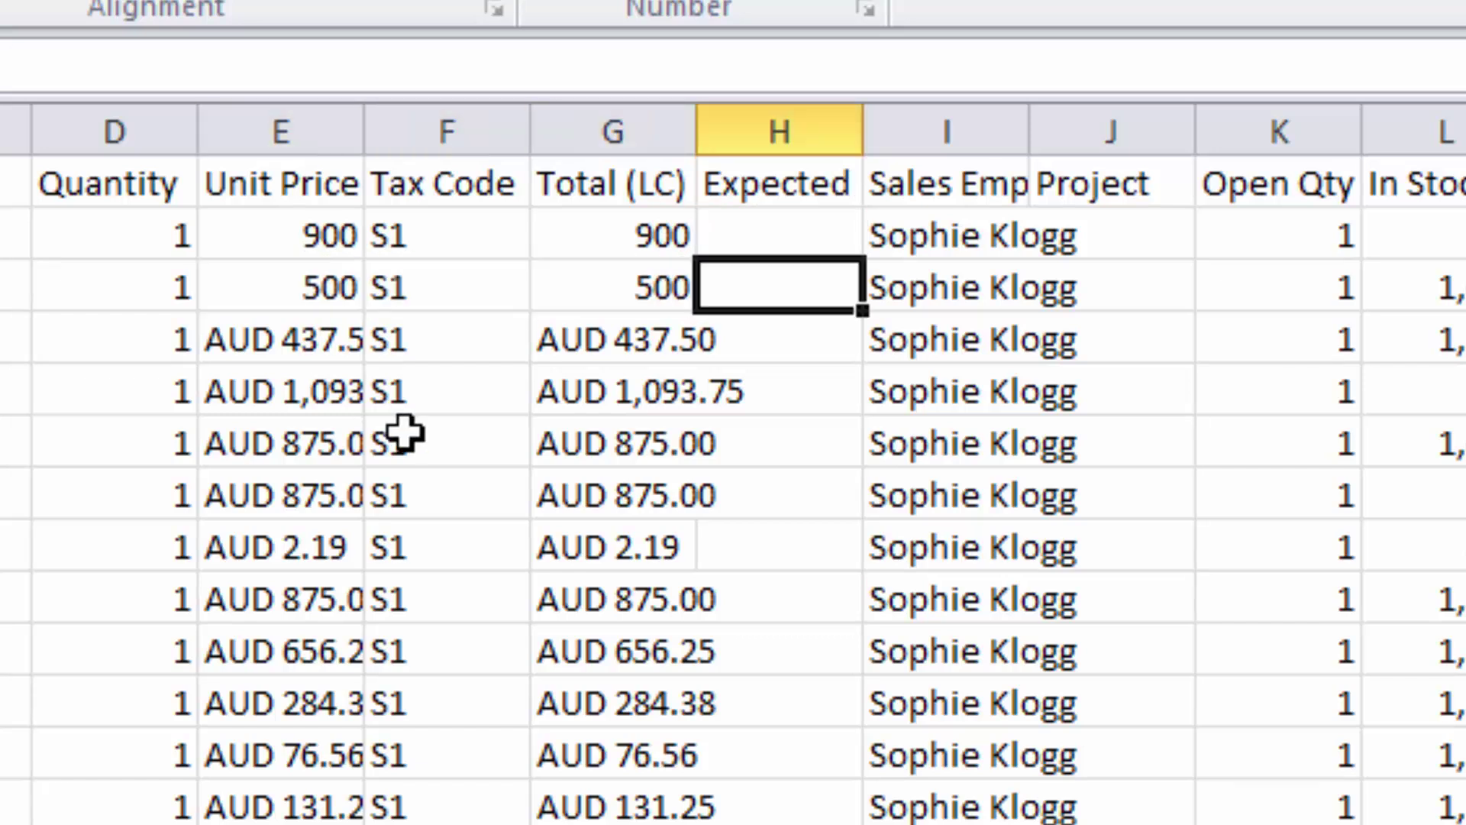
# Copy cells B2:G3 of the two repriced item rows
pyautogui.moveTo(92, 163); pyautogui.dragTo(781, 182)
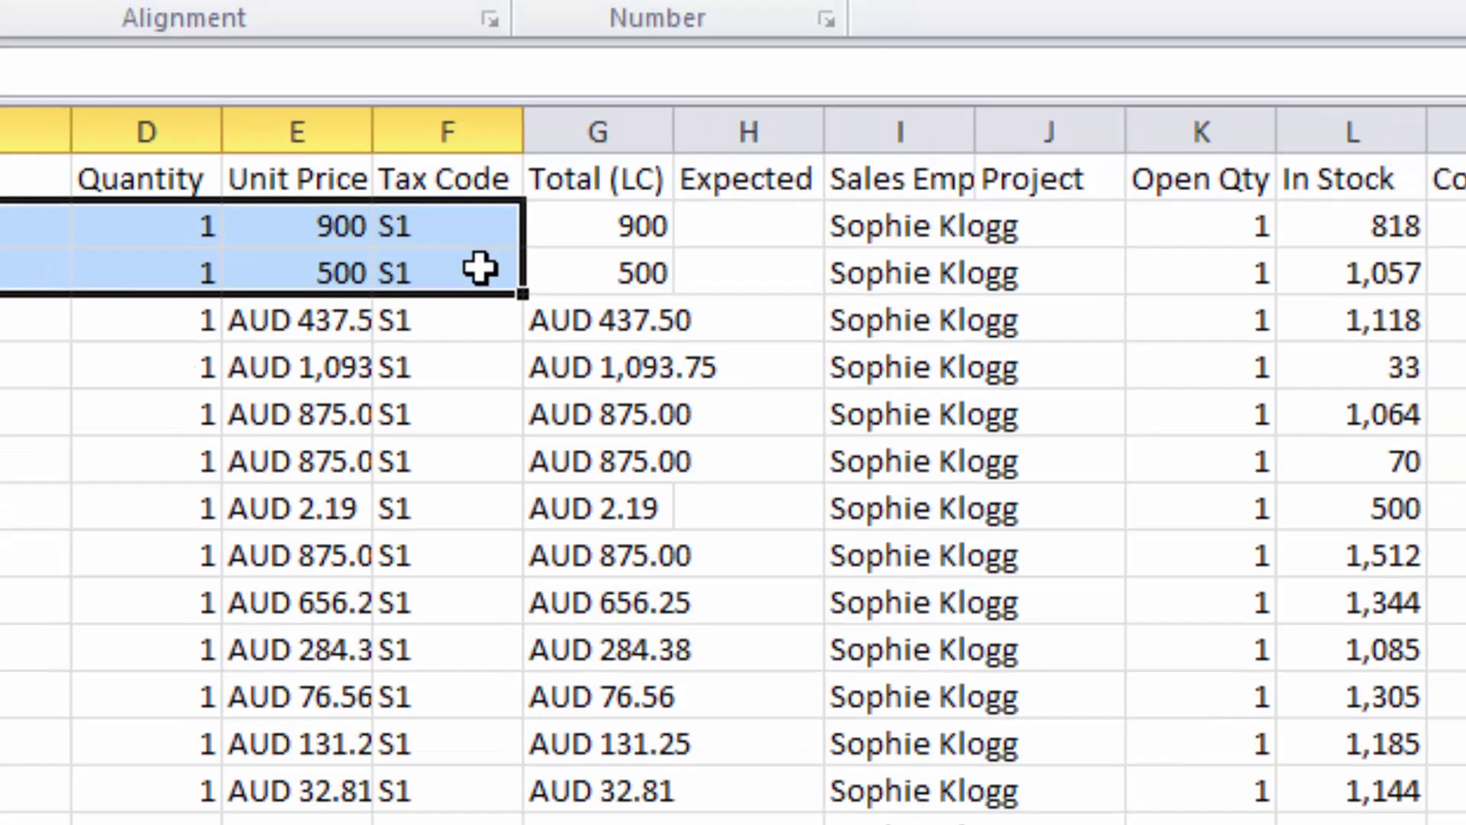
pyautogui.moveTo(687, 183); pyautogui.dragTo(501, 180)
pyautogui.rightClick(304, 172)
pyautogui.click(376, 197)
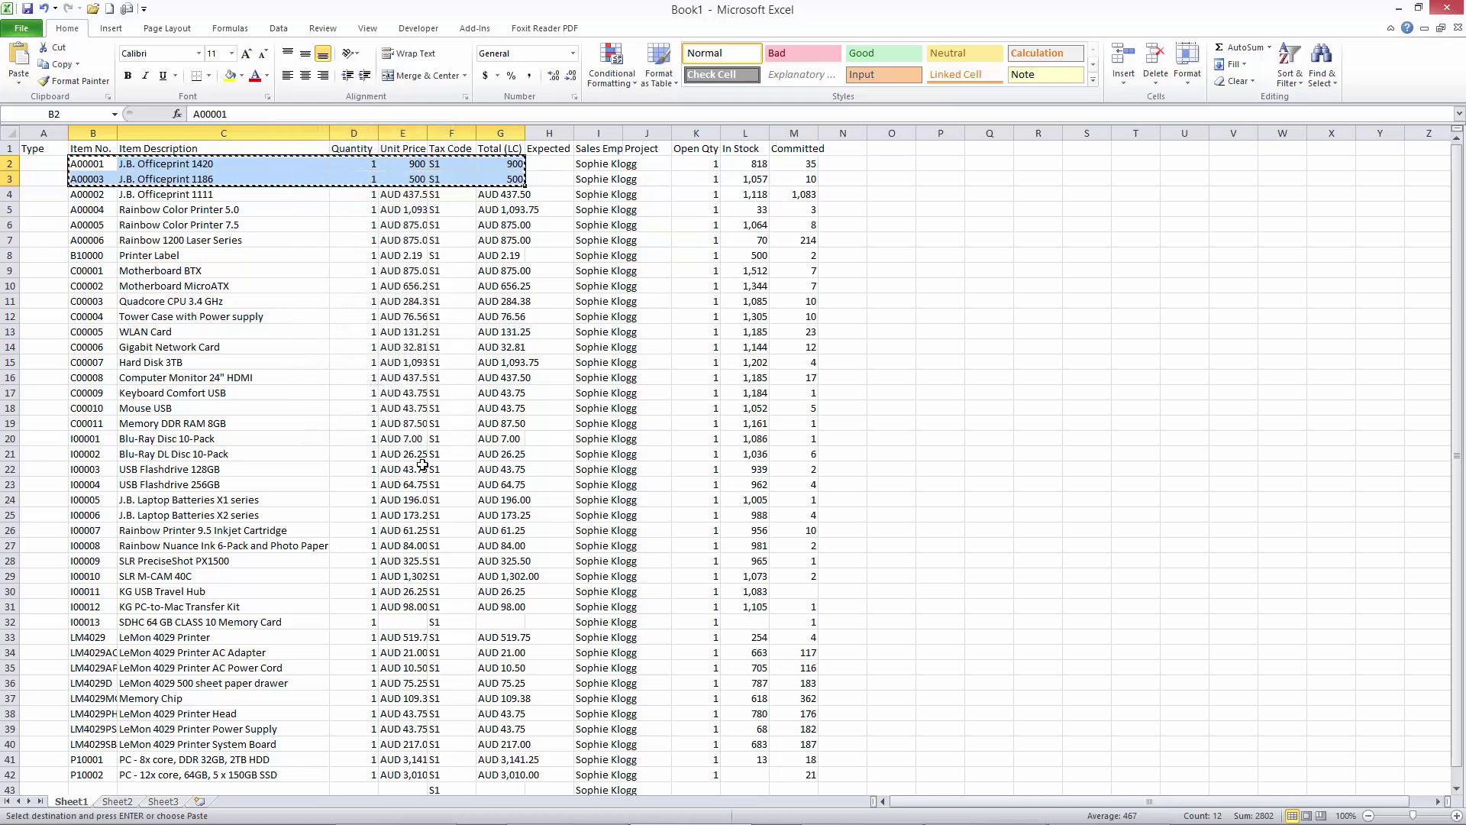
# Paste the copied rows into the quotation grid, pricing A00001 at 900 and A00003 at 500
pyautogui.click(397, 810)
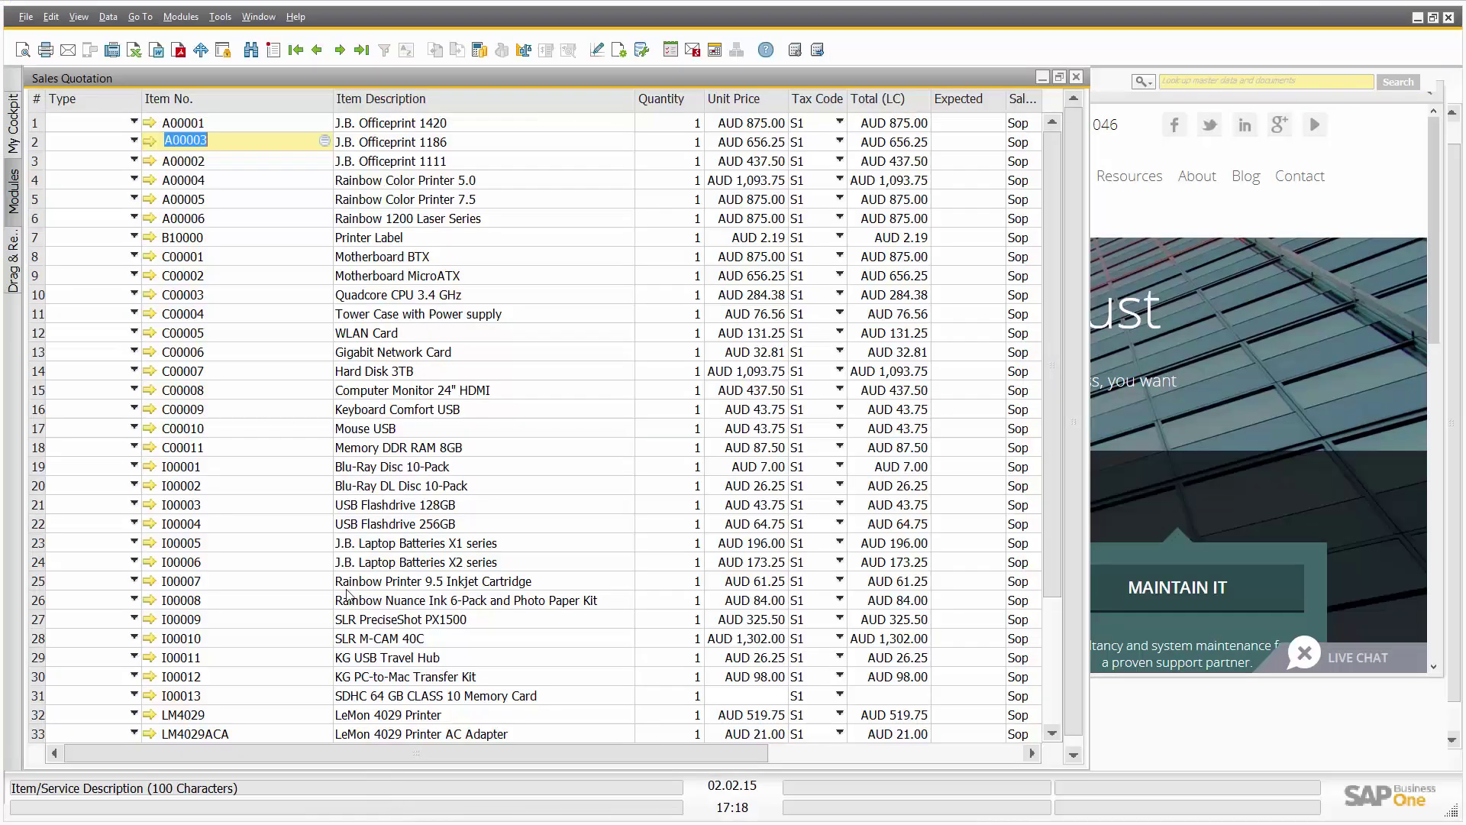
pyautogui.rightClick(220, 129)
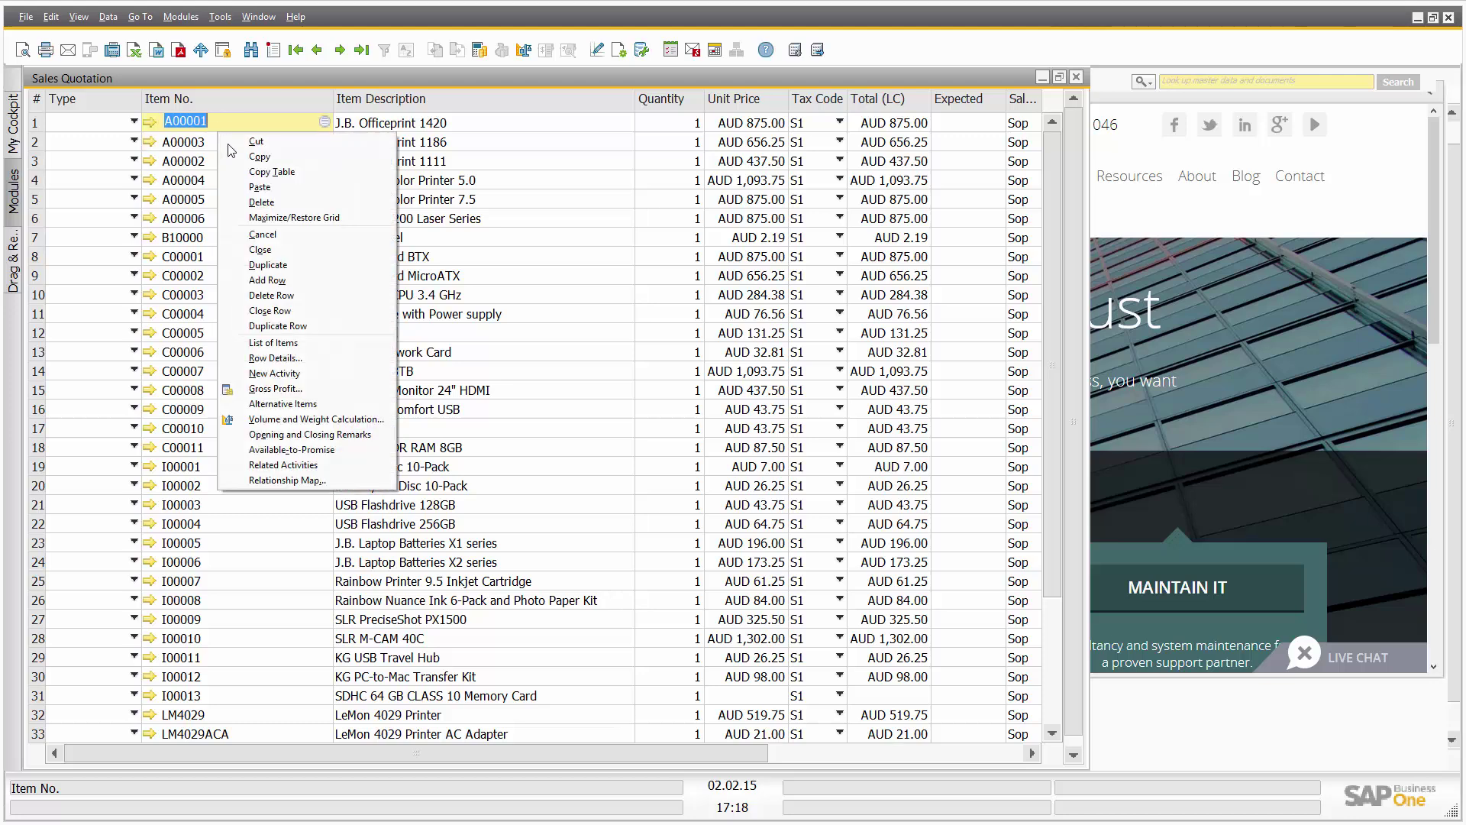
pyautogui.click(252, 188)
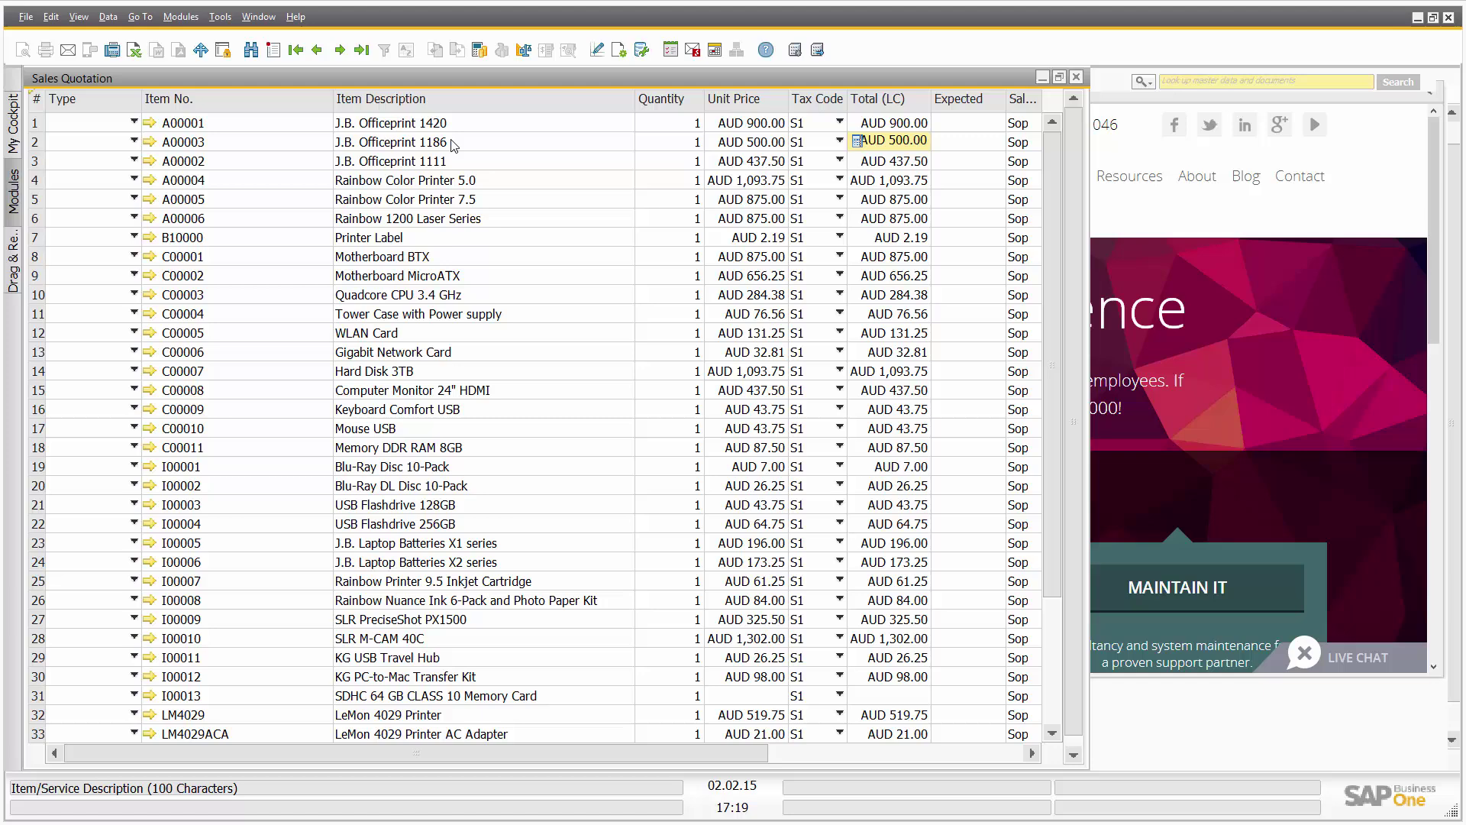
# Restore the item grid, update quotation 386 to AUD 19,850.13, and close it
pyautogui.rightClick(567, 203)
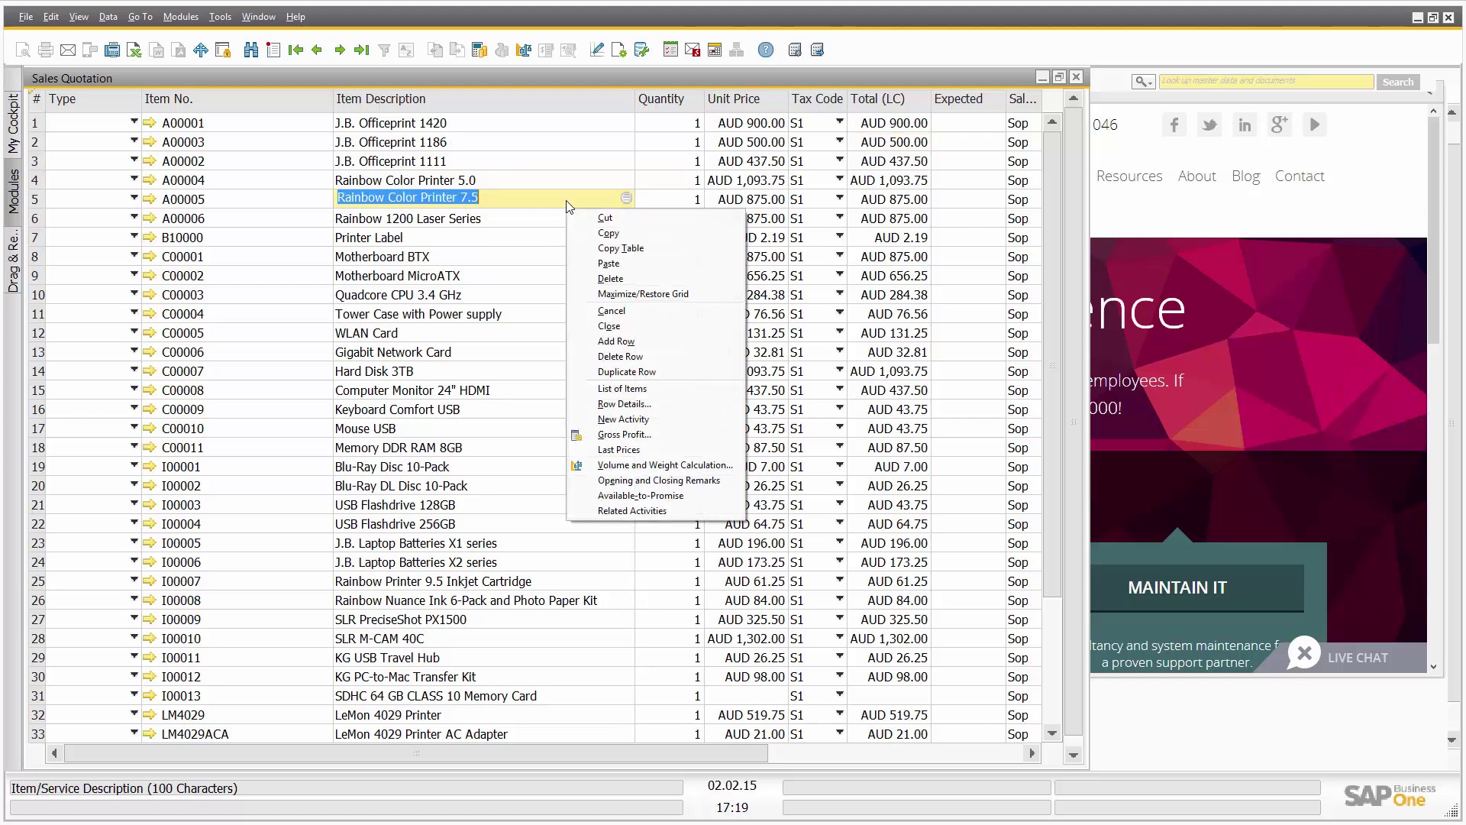
pyautogui.click(605, 294)
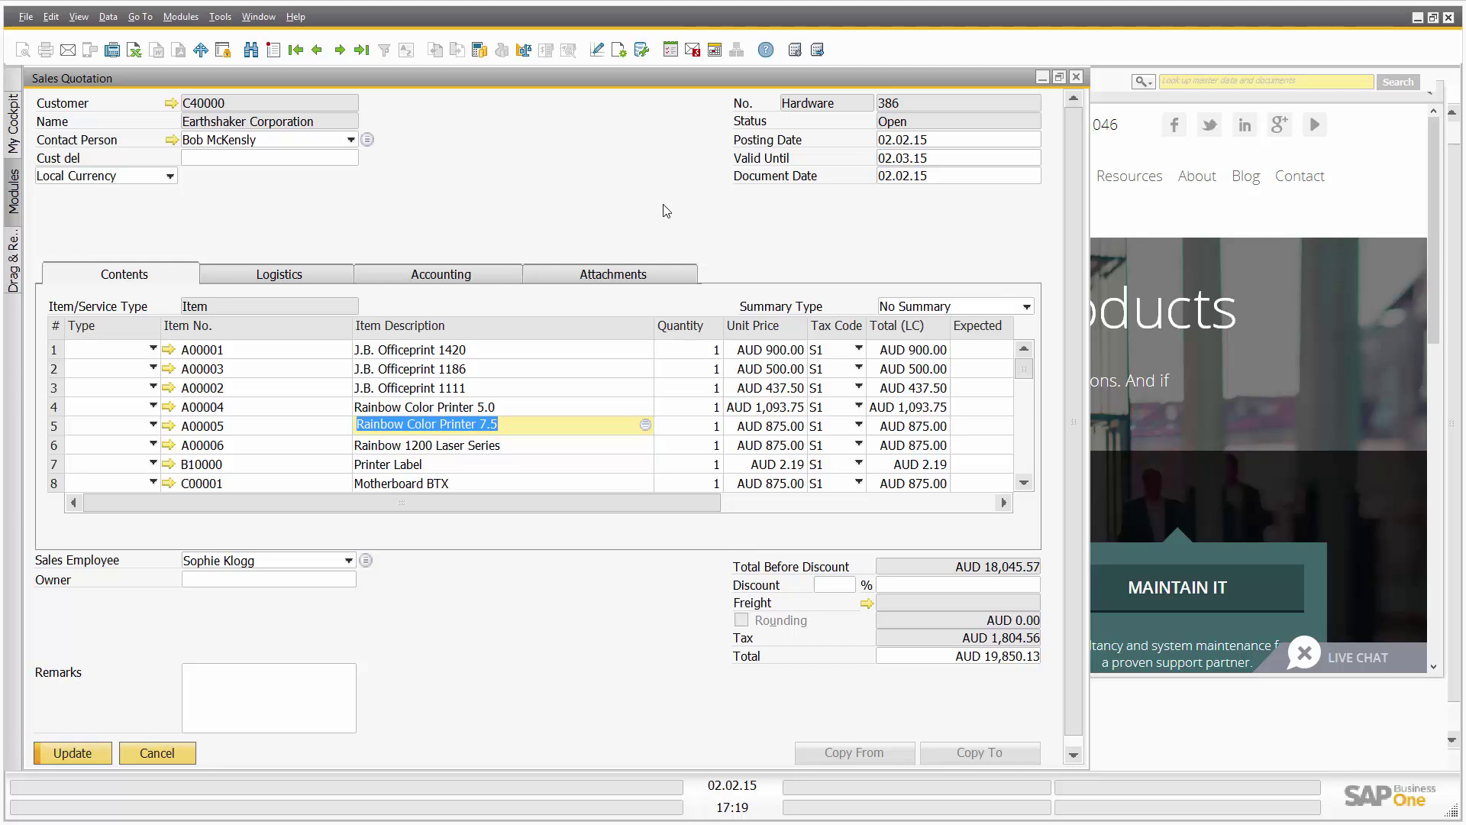
pyautogui.click(90, 753)
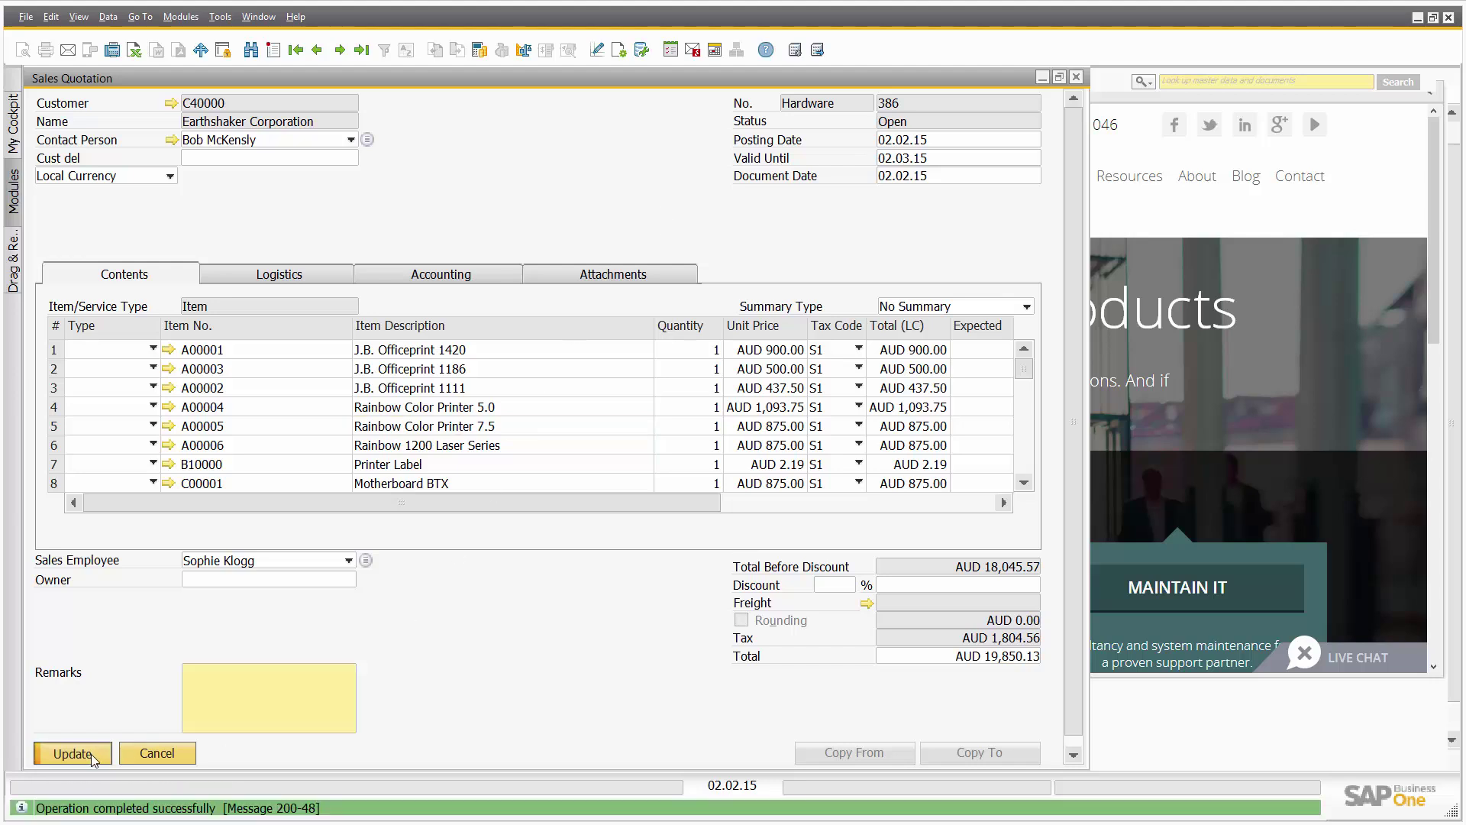
pyautogui.click(154, 752)
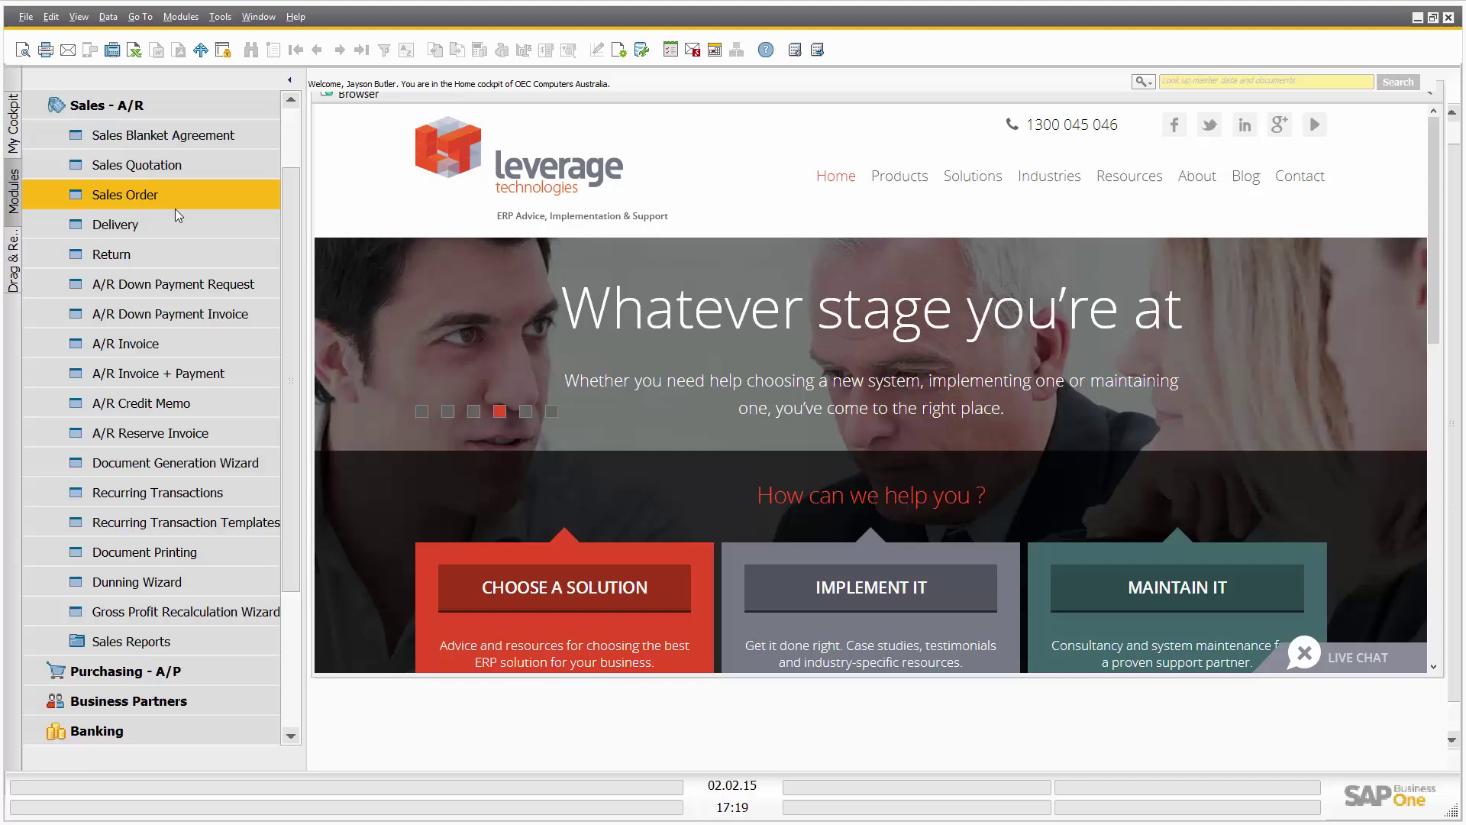
# Open journal entry 2289, Issue for Production, under Financials
pyautogui.click(131, 112)
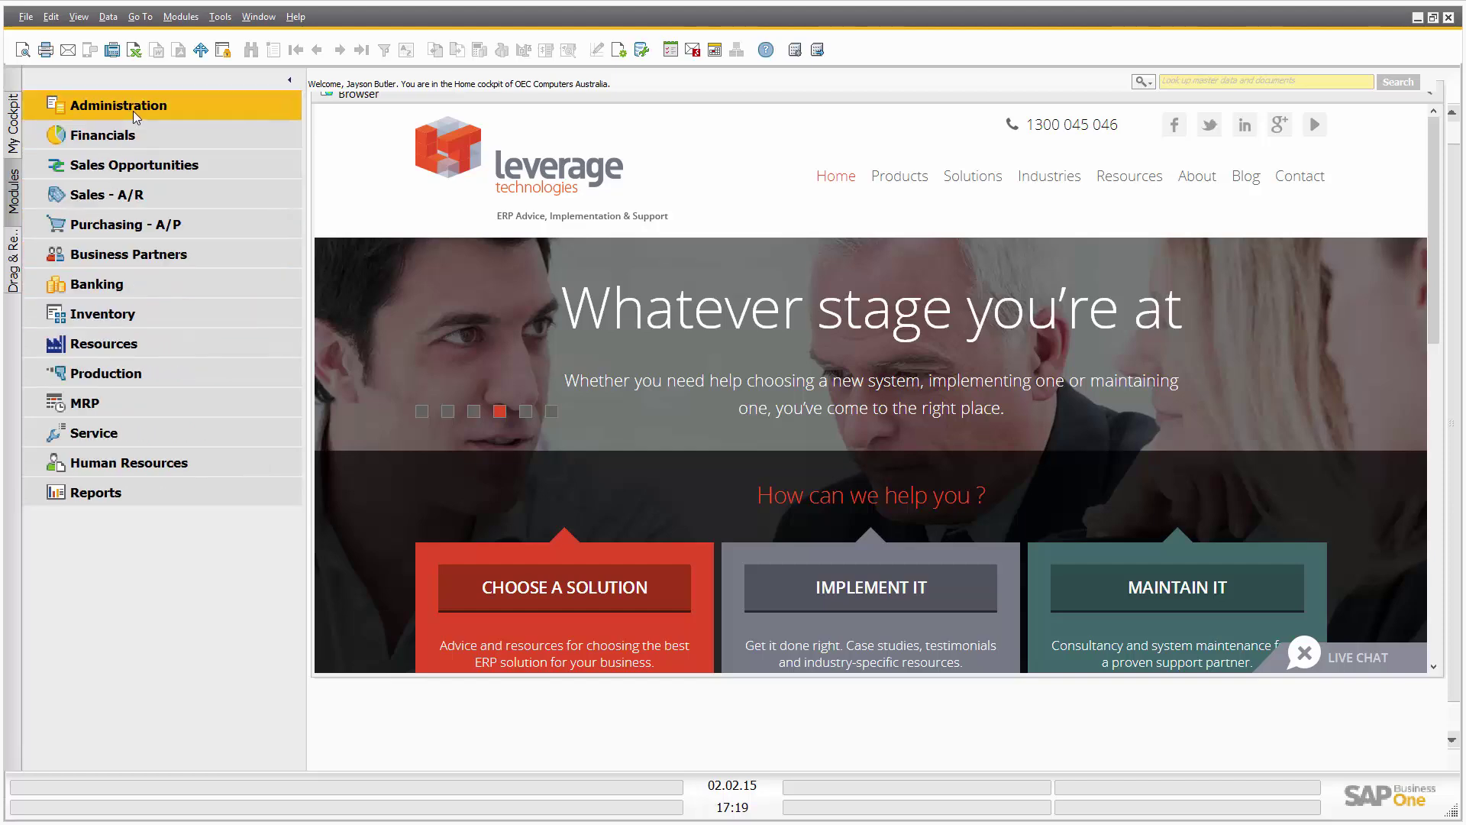
pyautogui.click(144, 136)
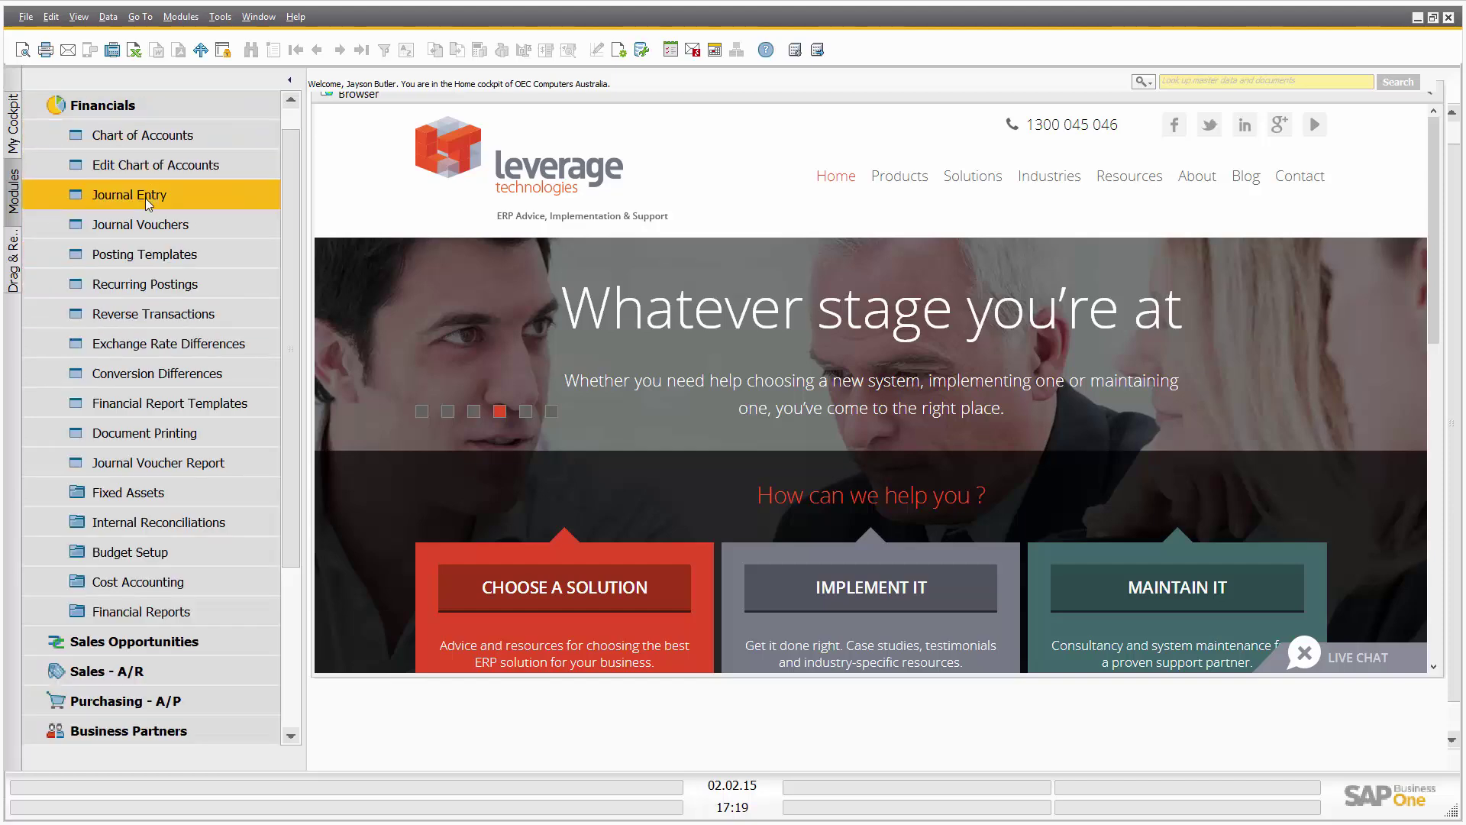
pyautogui.click(145, 197)
pyautogui.click(317, 50)
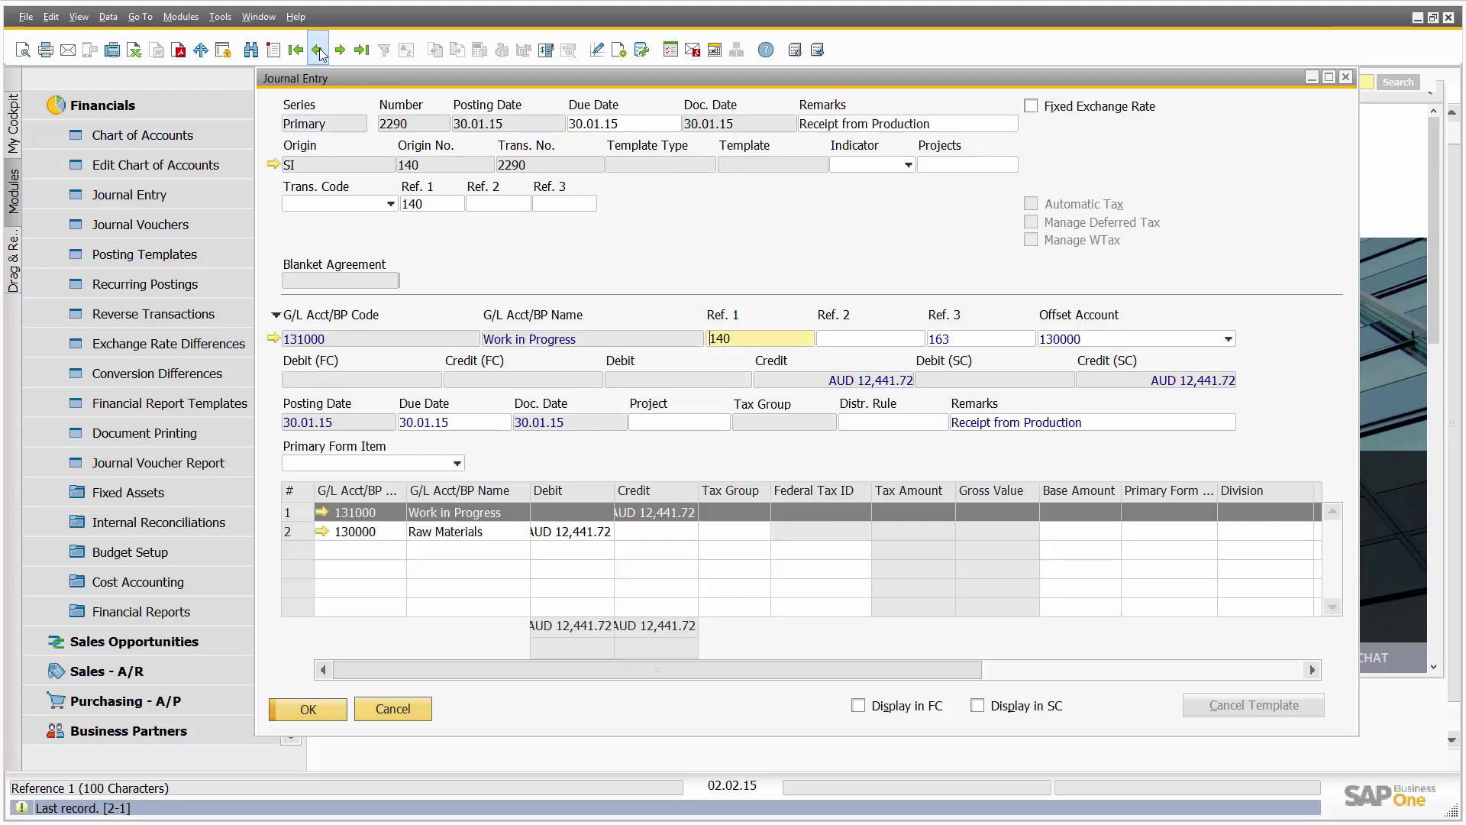
pyautogui.click(317, 49)
# Copy all journal entry lines as a table and close the window
pyautogui.rightClick(396, 511)
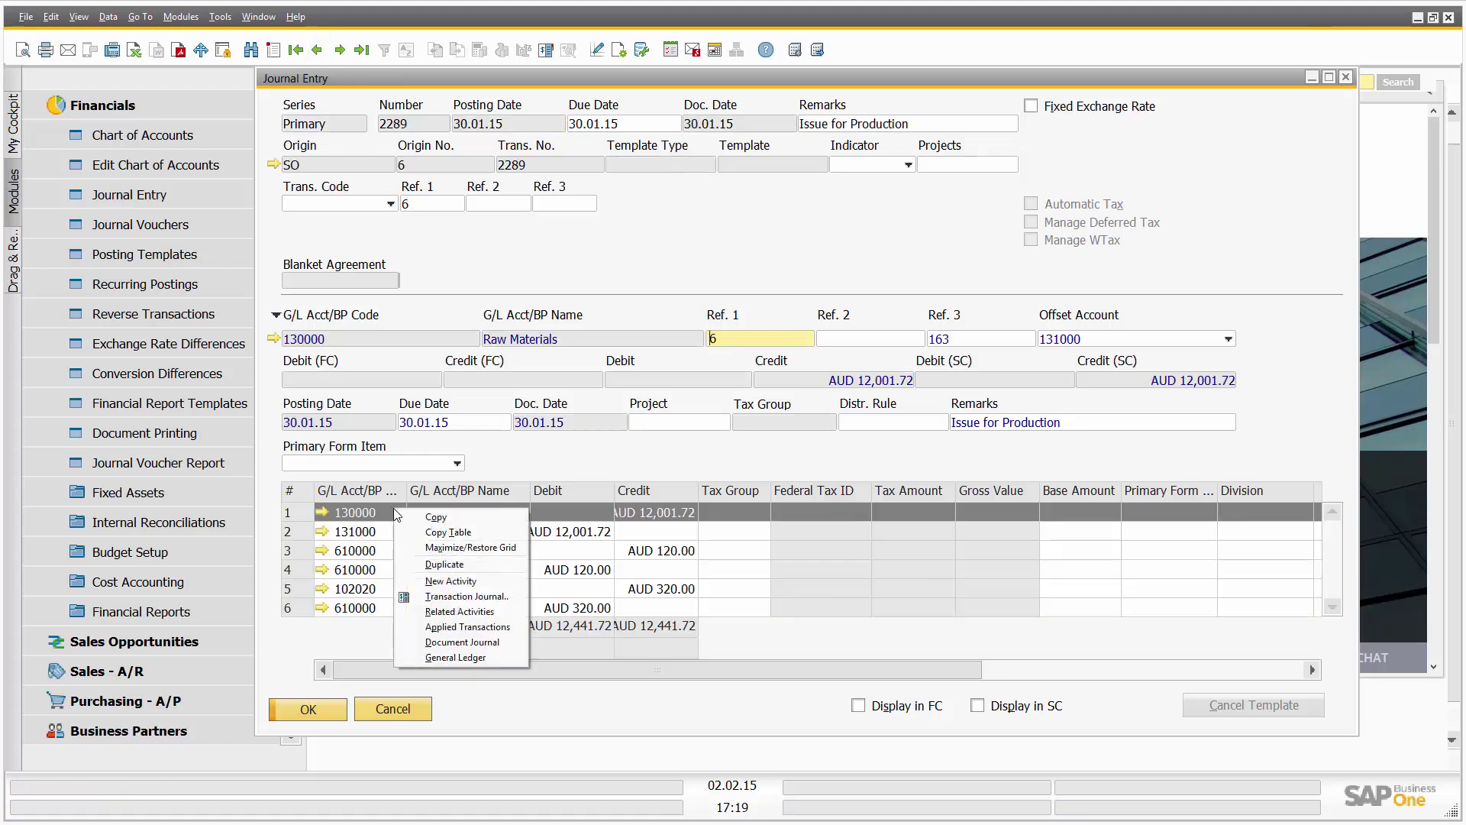
pyautogui.click(442, 532)
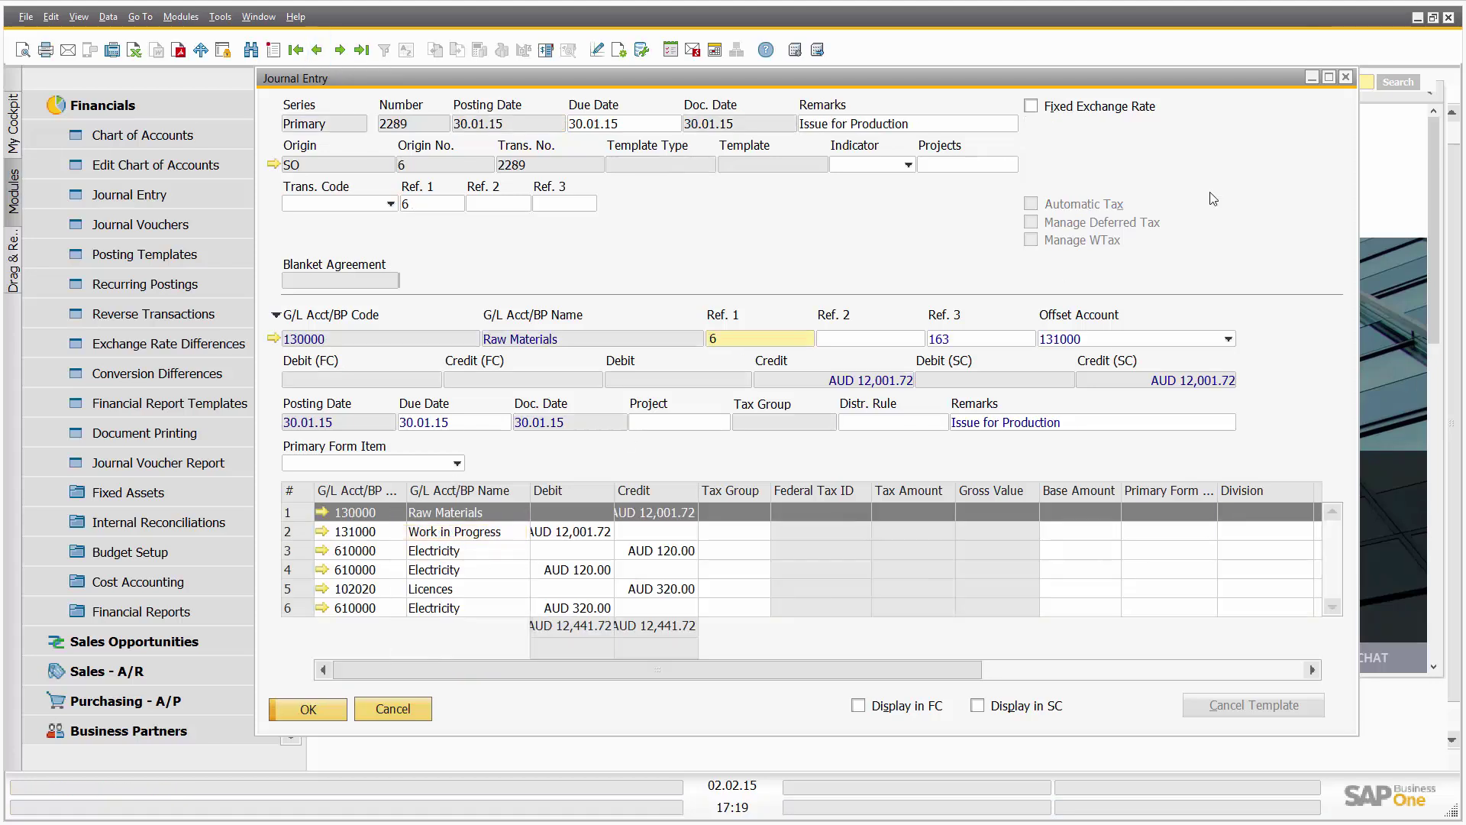
pyautogui.click(1346, 77)
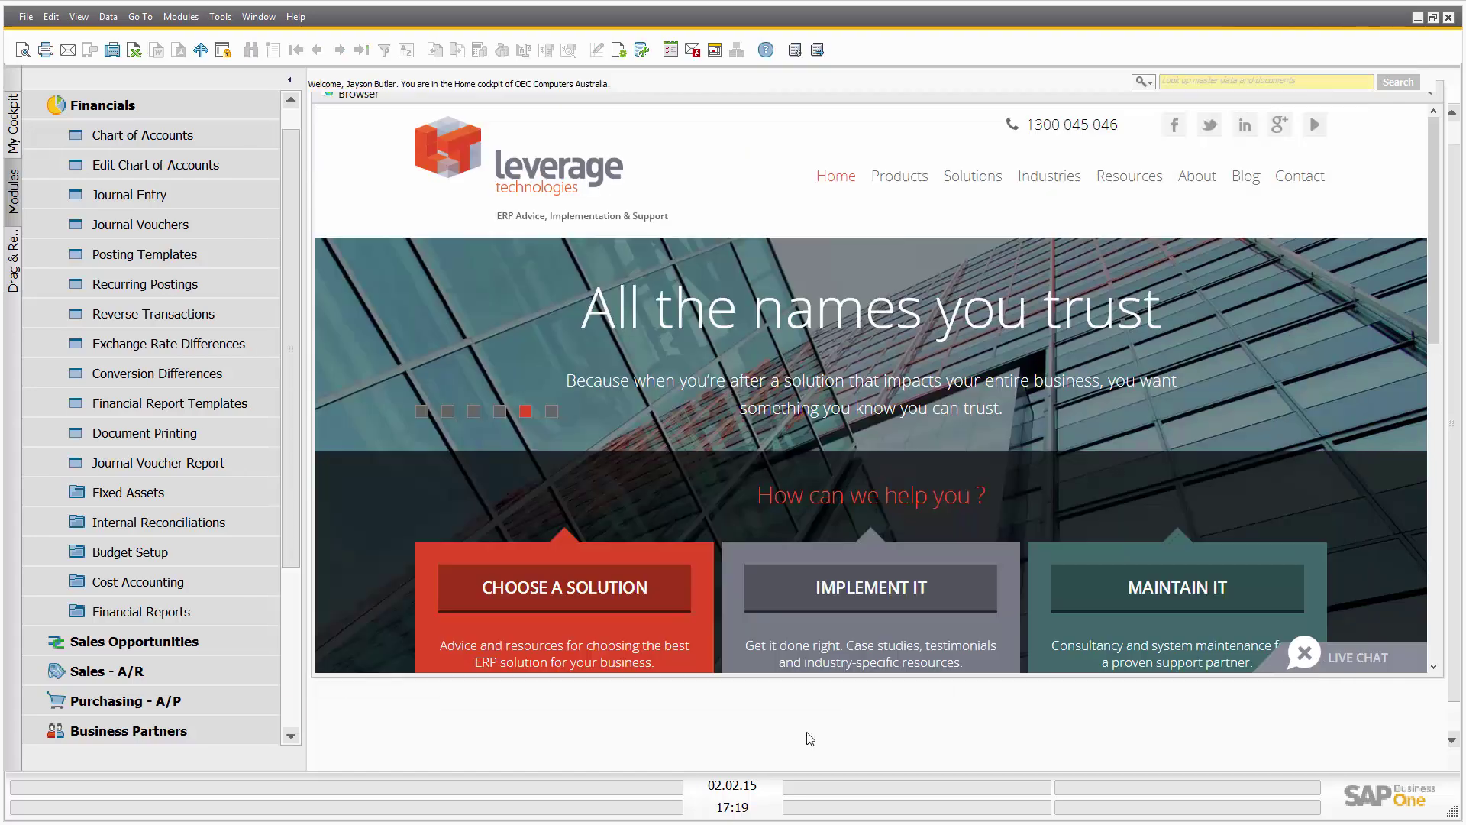
# Close Excel Book1 without saving and start a new blank workbook
pyautogui.click(1417, 17)
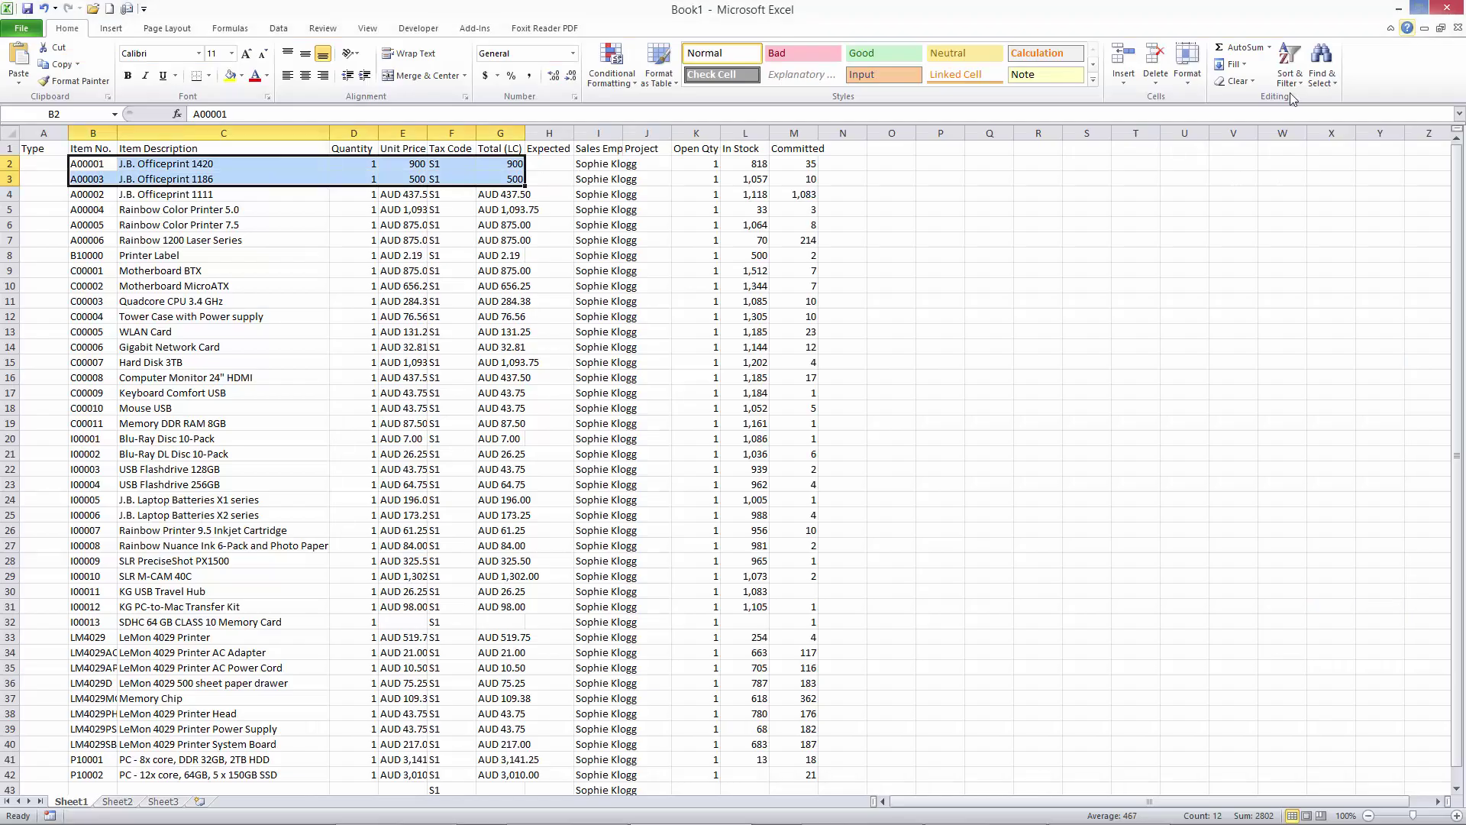
pyautogui.click(1456, 28)
pyautogui.click(731, 436)
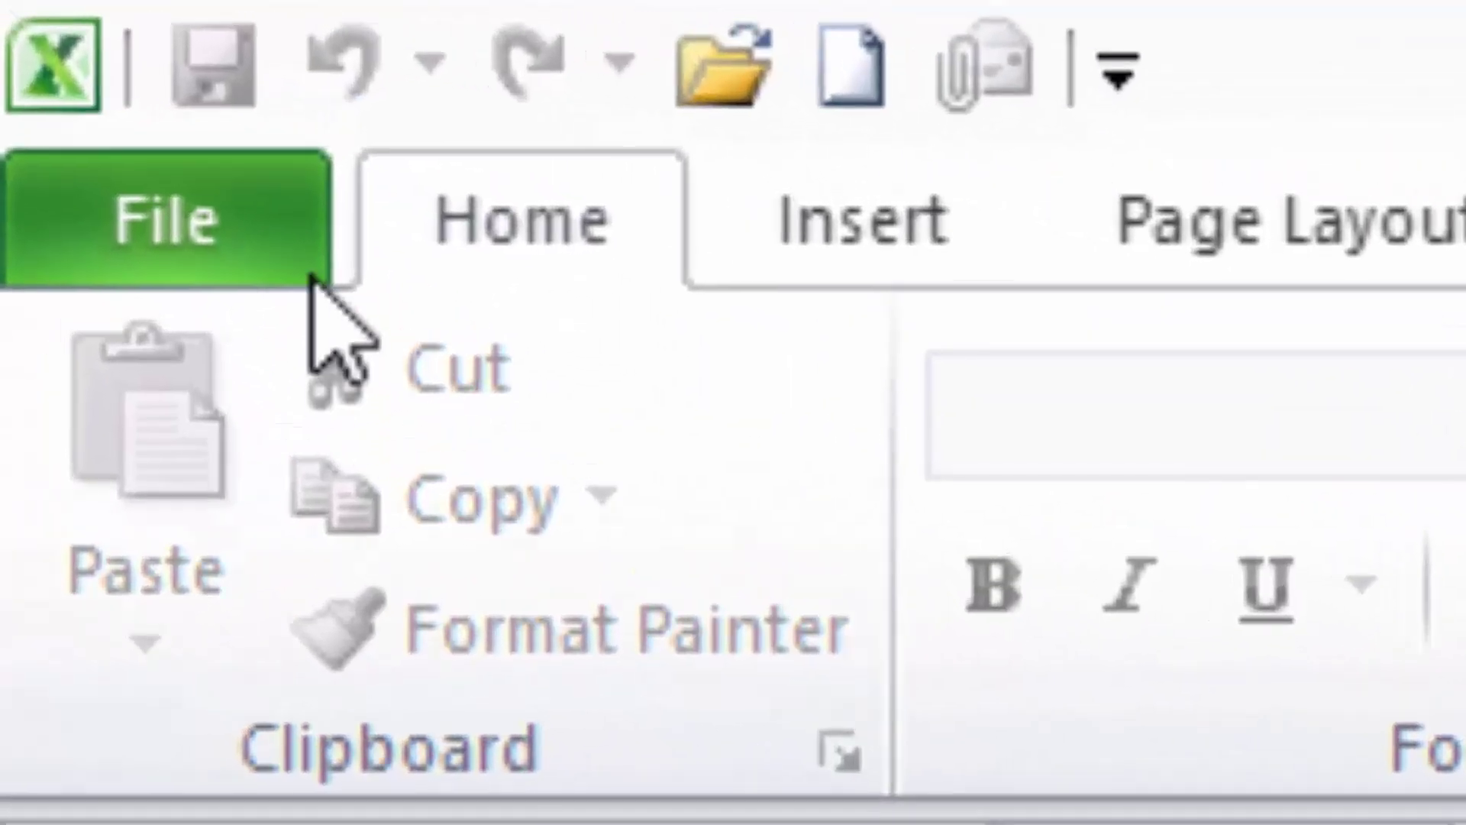
pyautogui.click(309, 278)
pyautogui.click(374, 737)
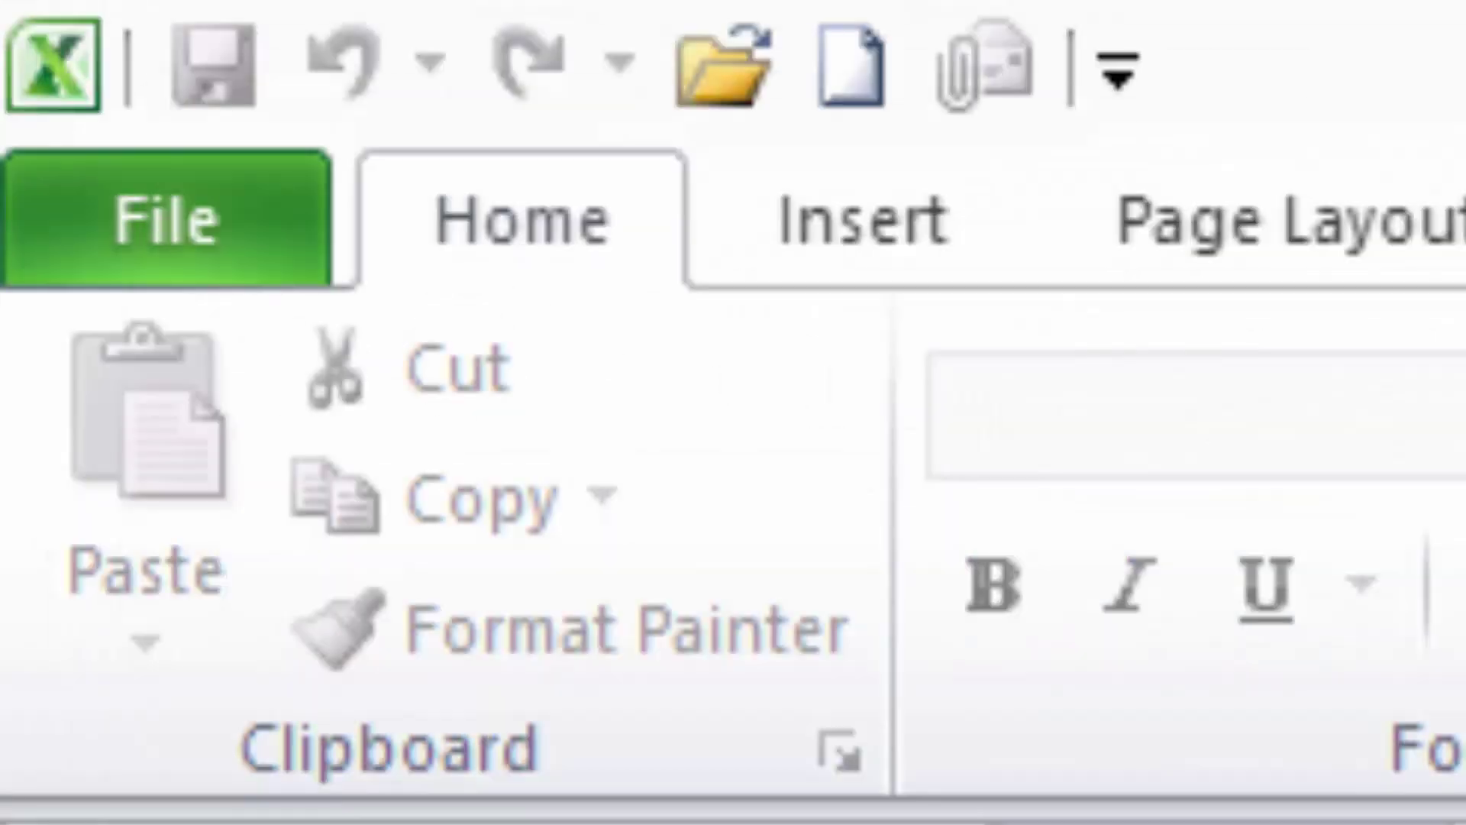
pyautogui.click(279, 229)
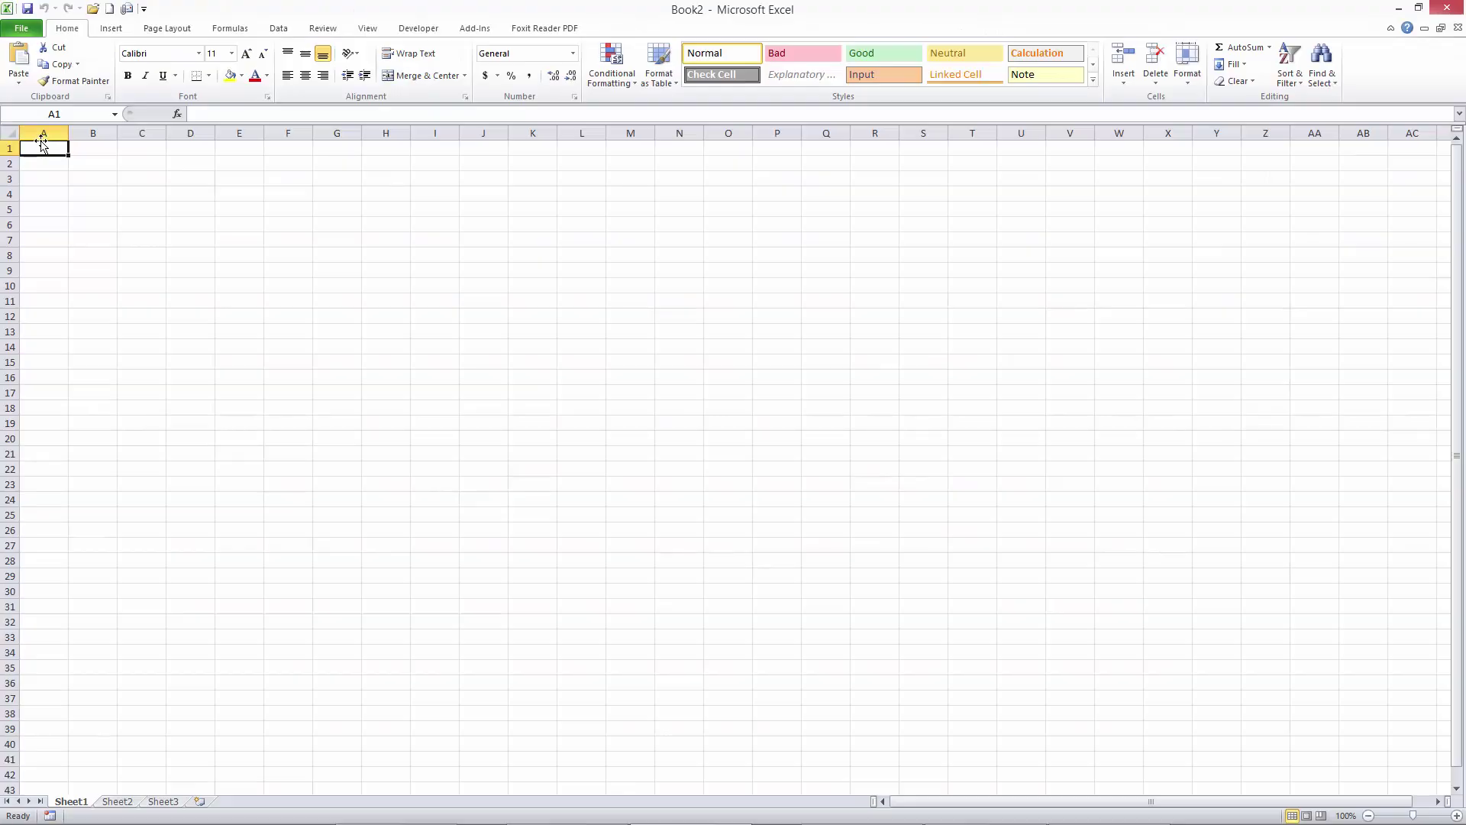
# Paste journal entry 2289's six lines and copy their account, name, debit and credit cells A2:D7
pyautogui.hotkey('ctrl', 'v')
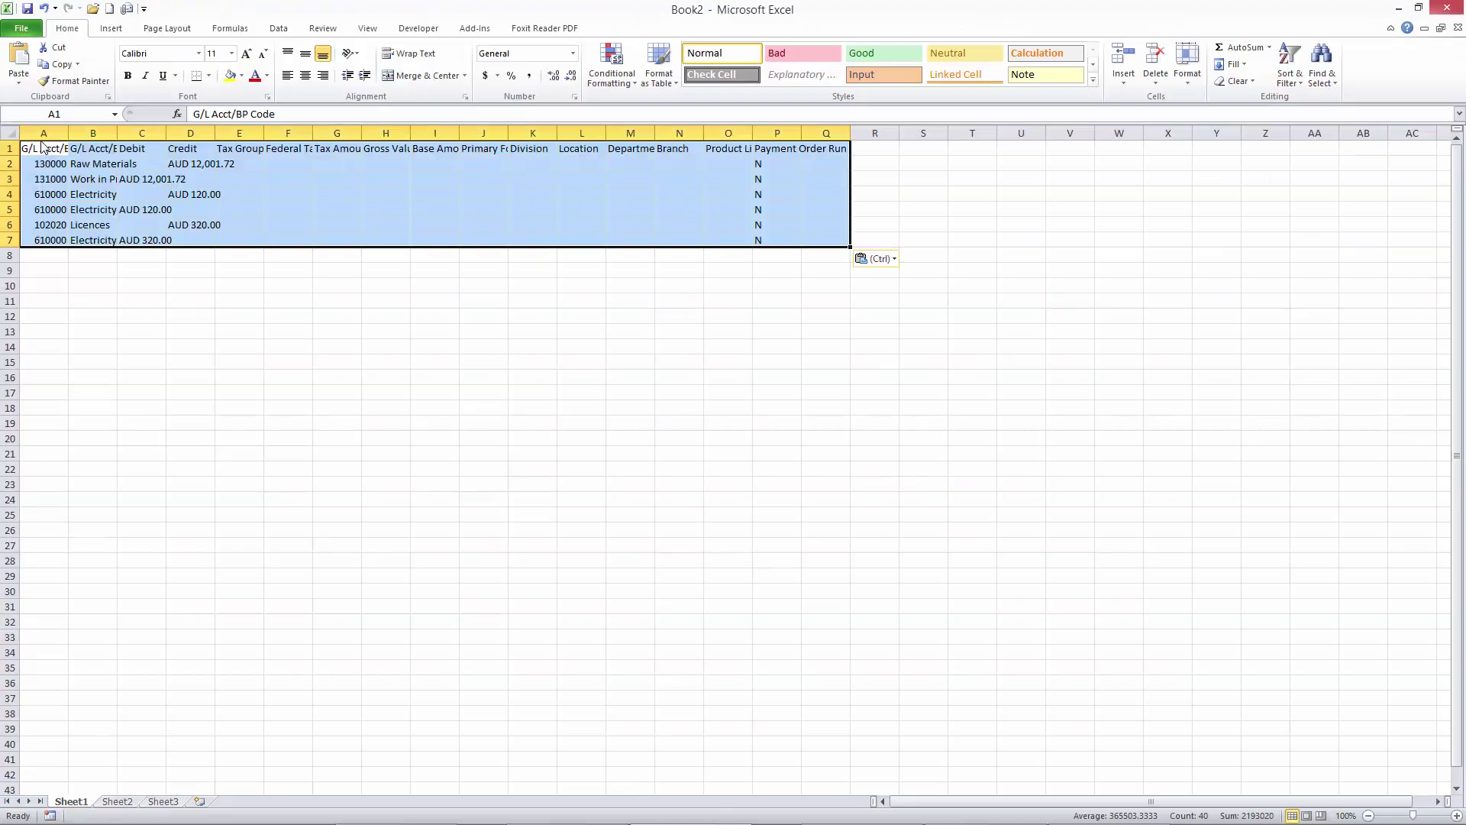
pyautogui.click(190, 271)
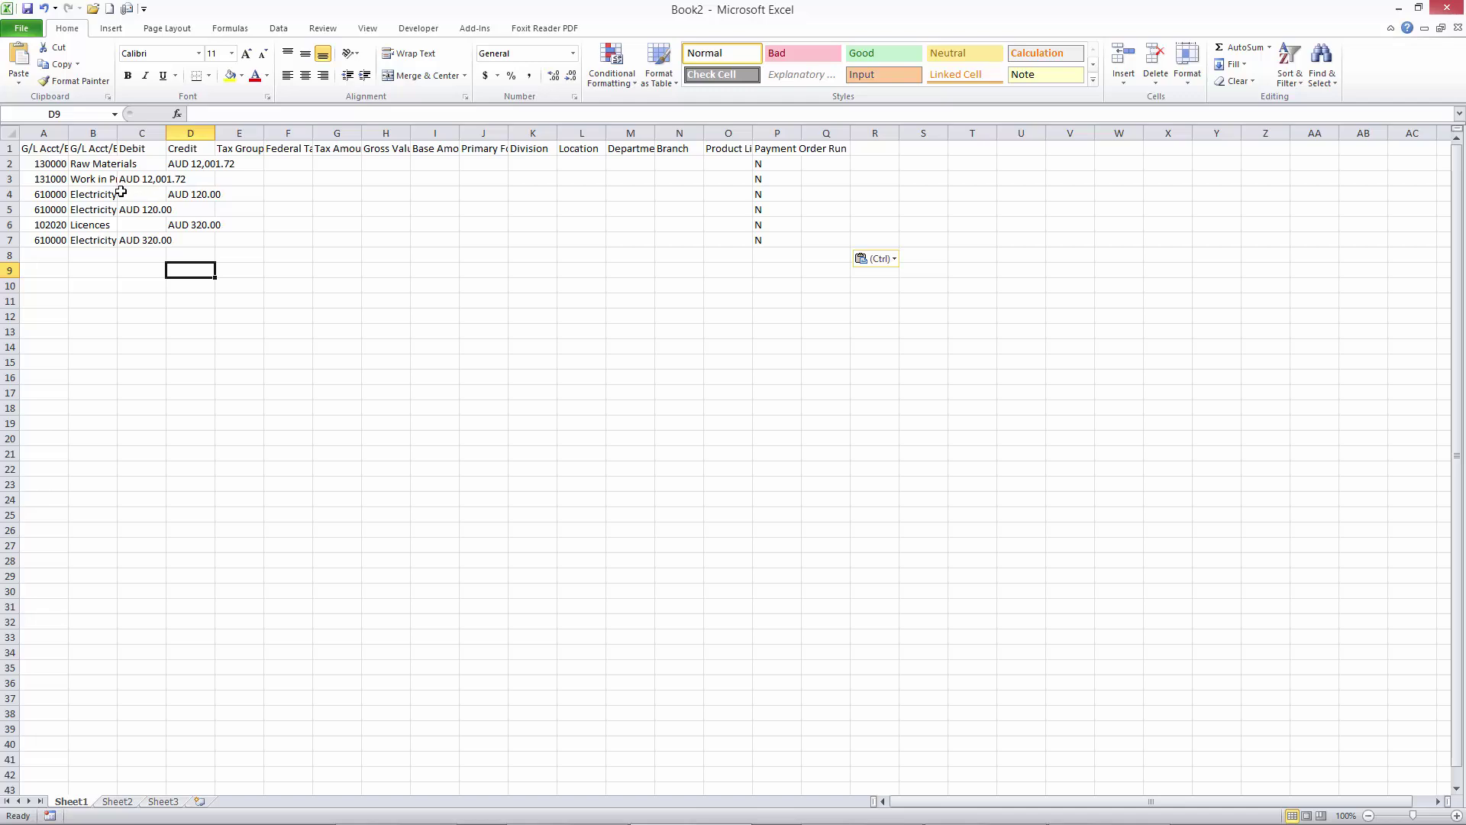
pyautogui.moveTo(57, 164); pyautogui.dragTo(195, 238)
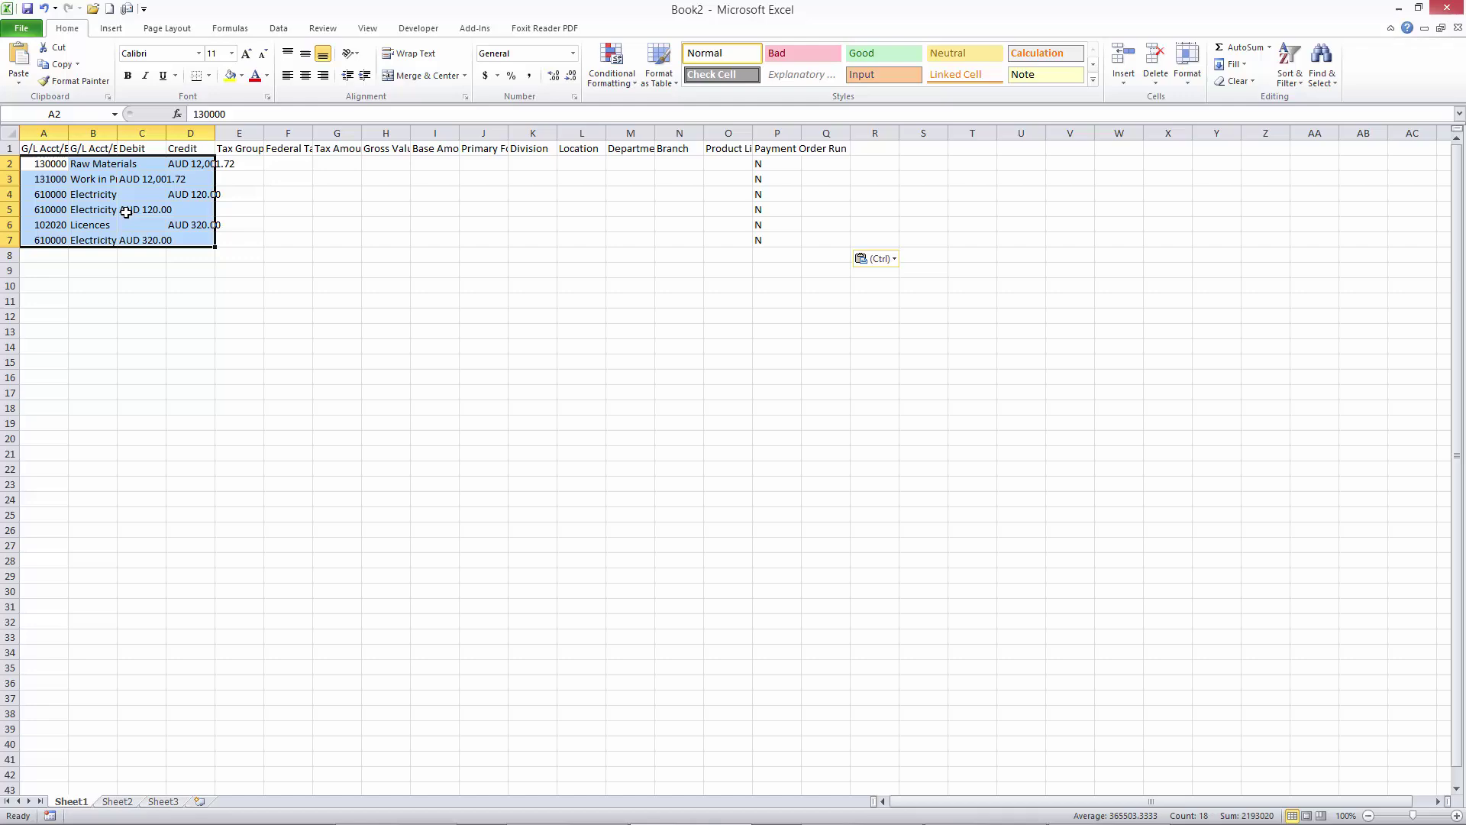
pyautogui.rightClick(122, 208)
pyautogui.click(163, 241)
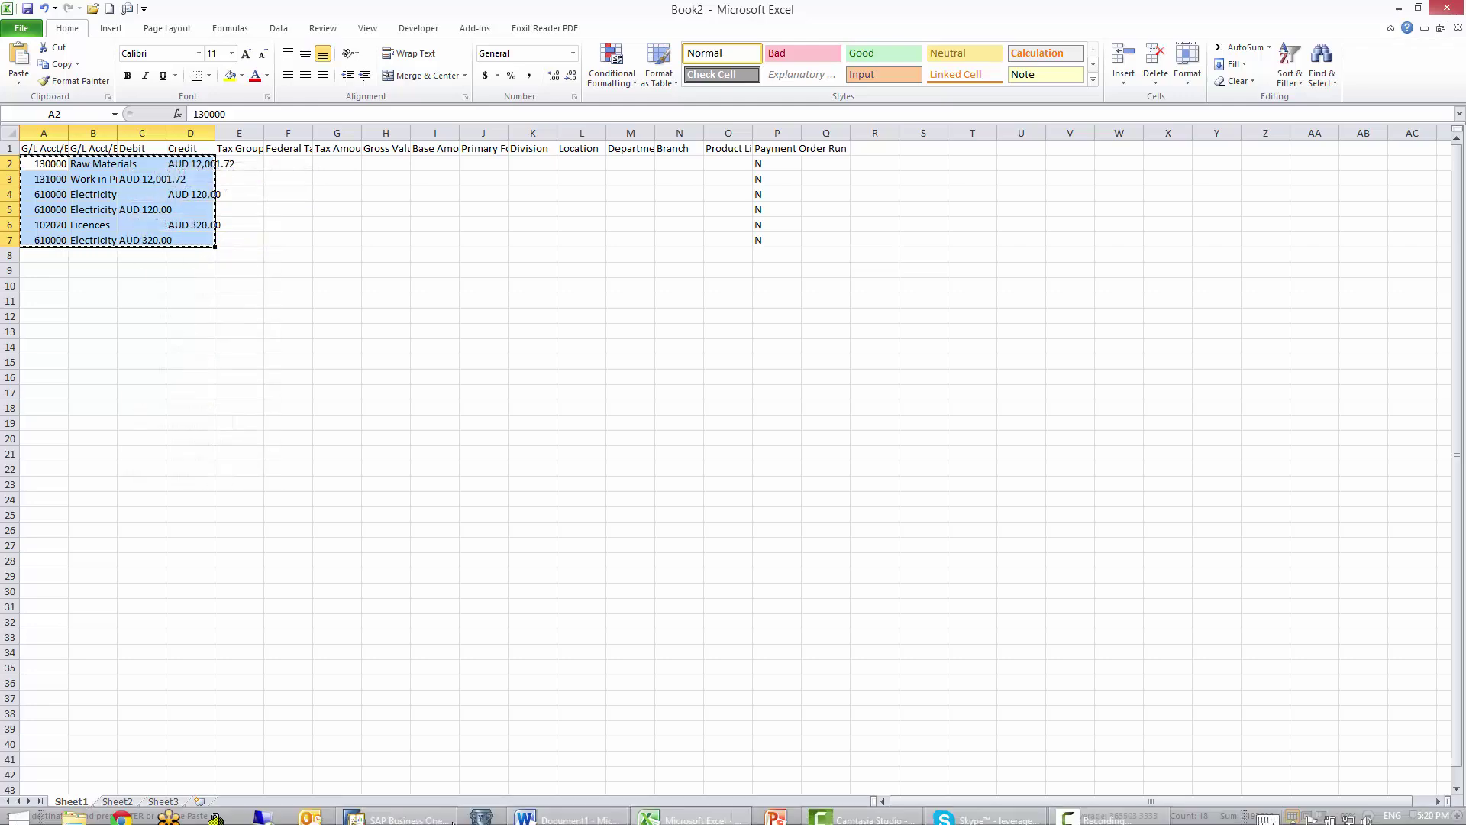
pyautogui.click(392, 810)
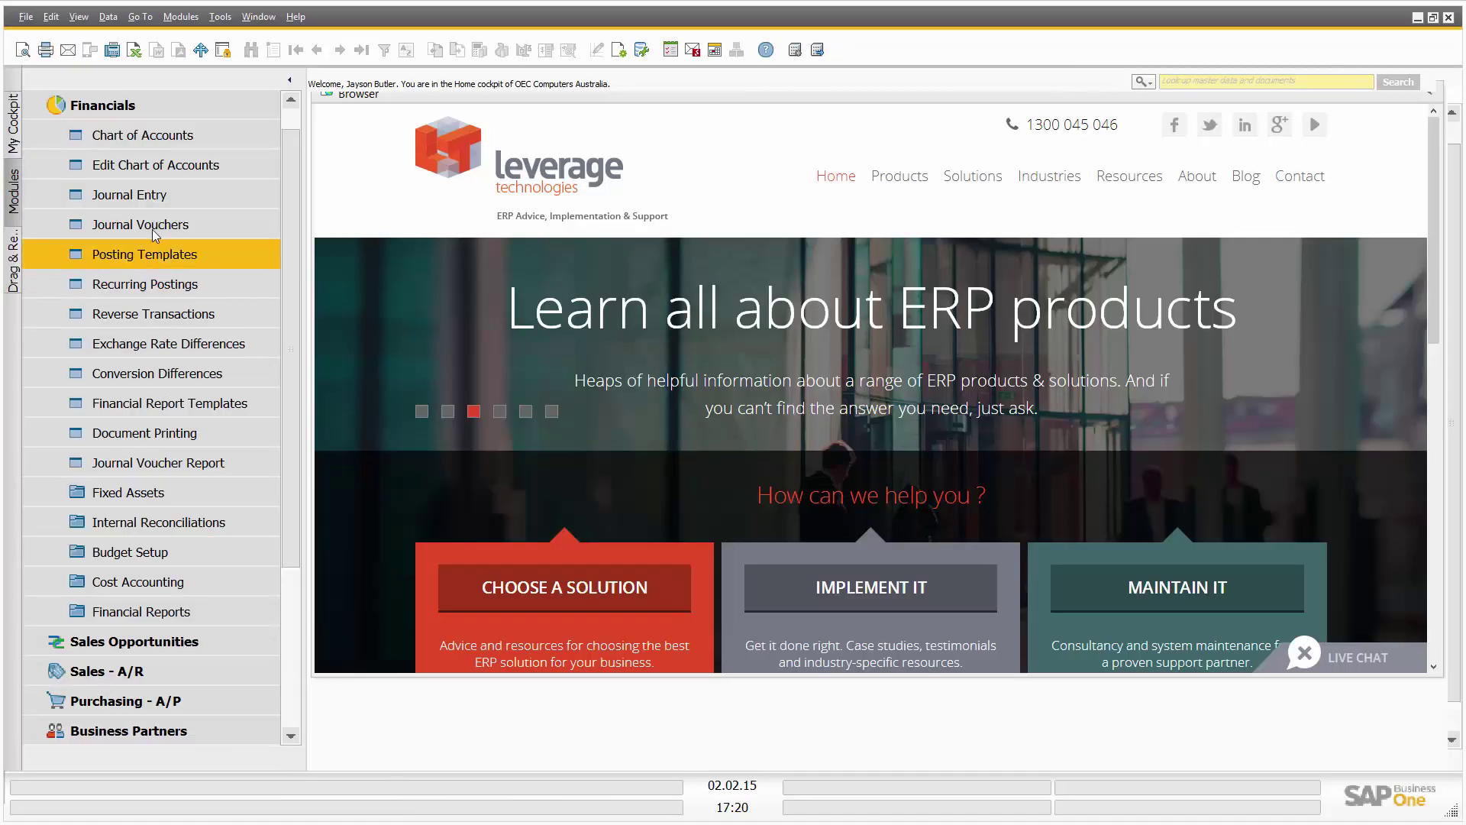
# Paste the six copied lines into new journal entry 2291, balancing at AUD 12,441.72
pyautogui.click(156, 197)
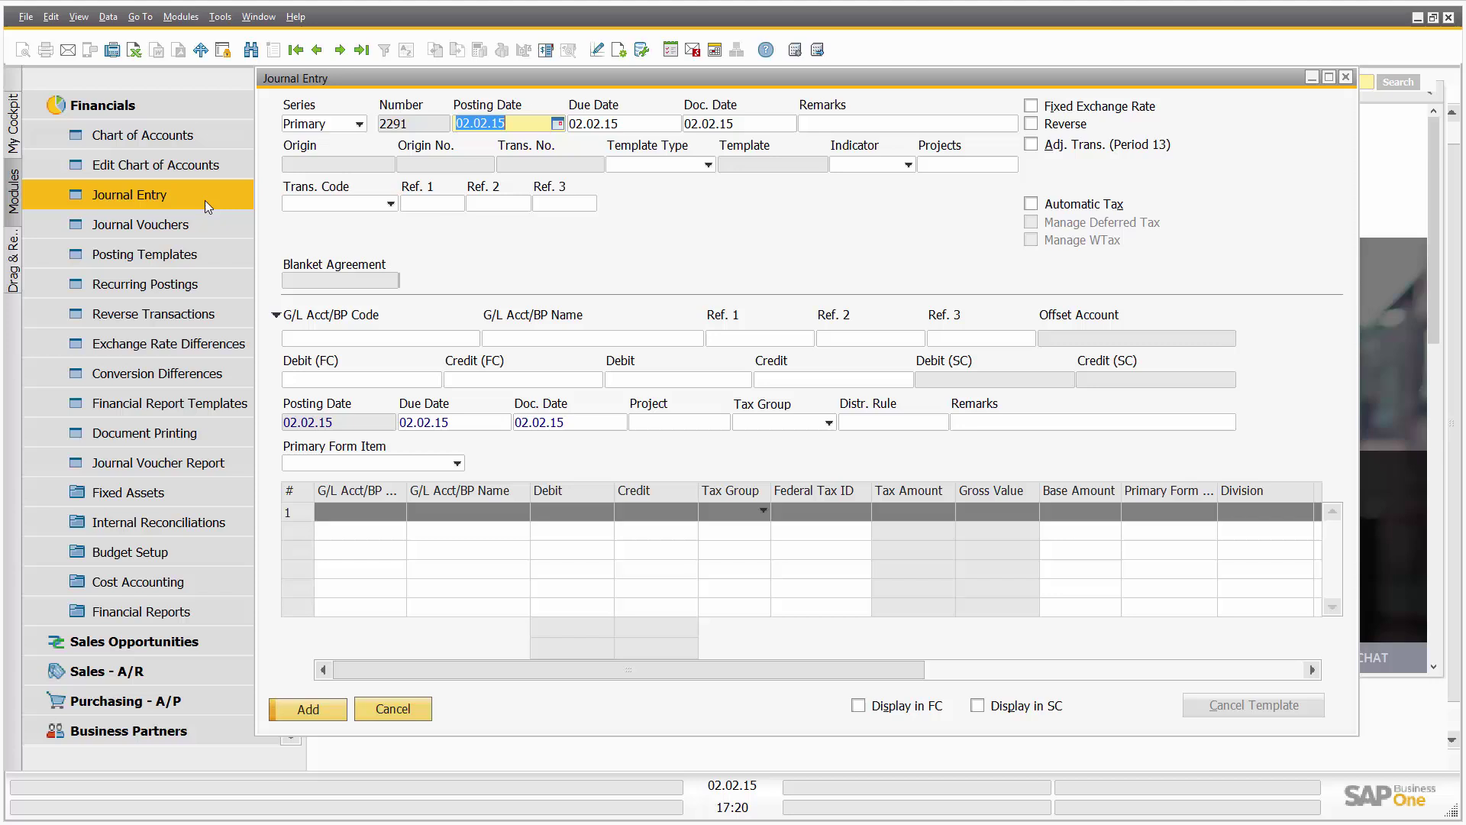
pyautogui.rightClick(340, 510)
pyautogui.click(369, 533)
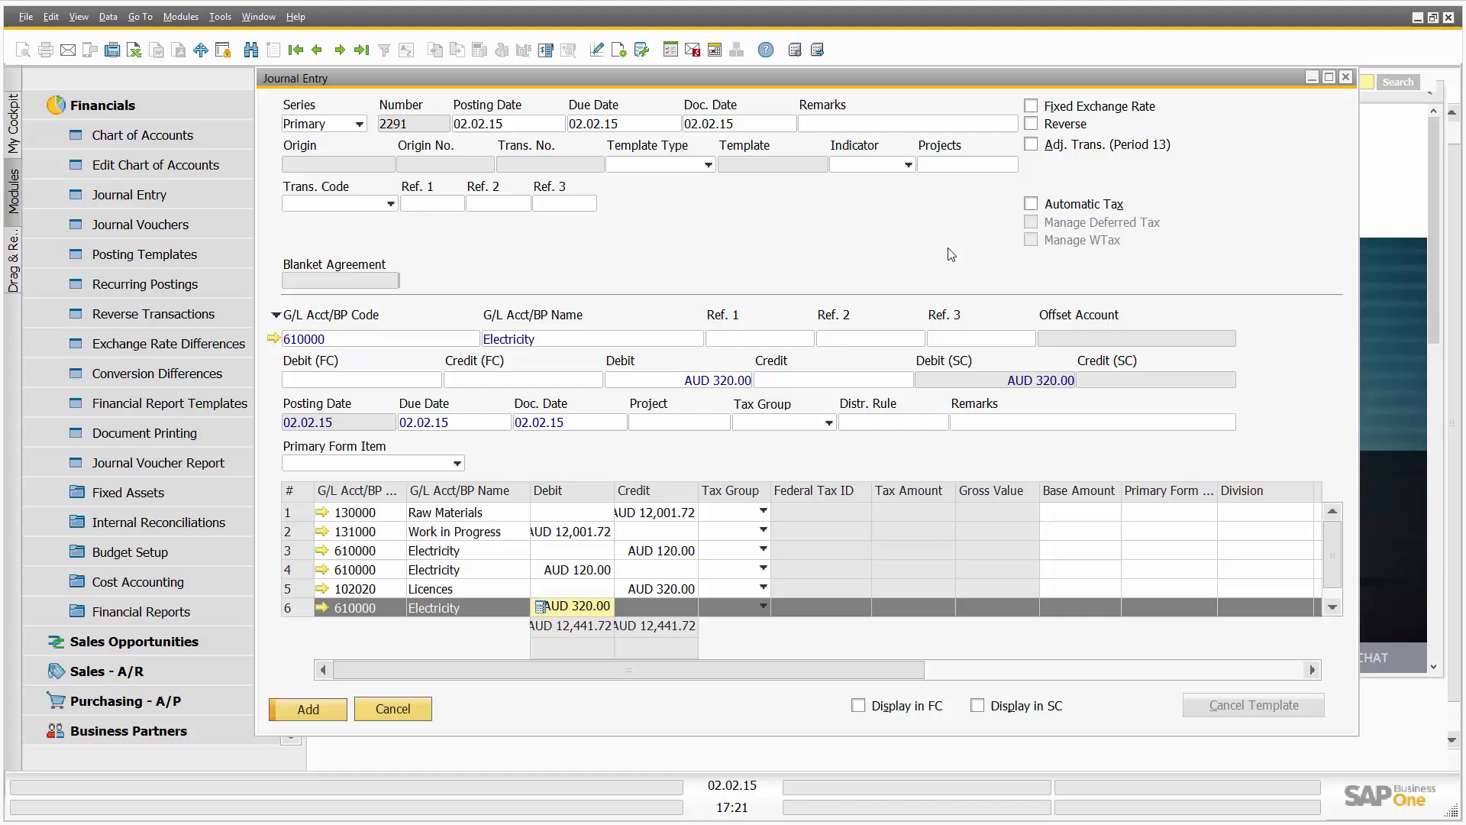
# Cancel out of the Journal Entry 2291 window and collapse the Financials module list
pyautogui.click(393, 709)
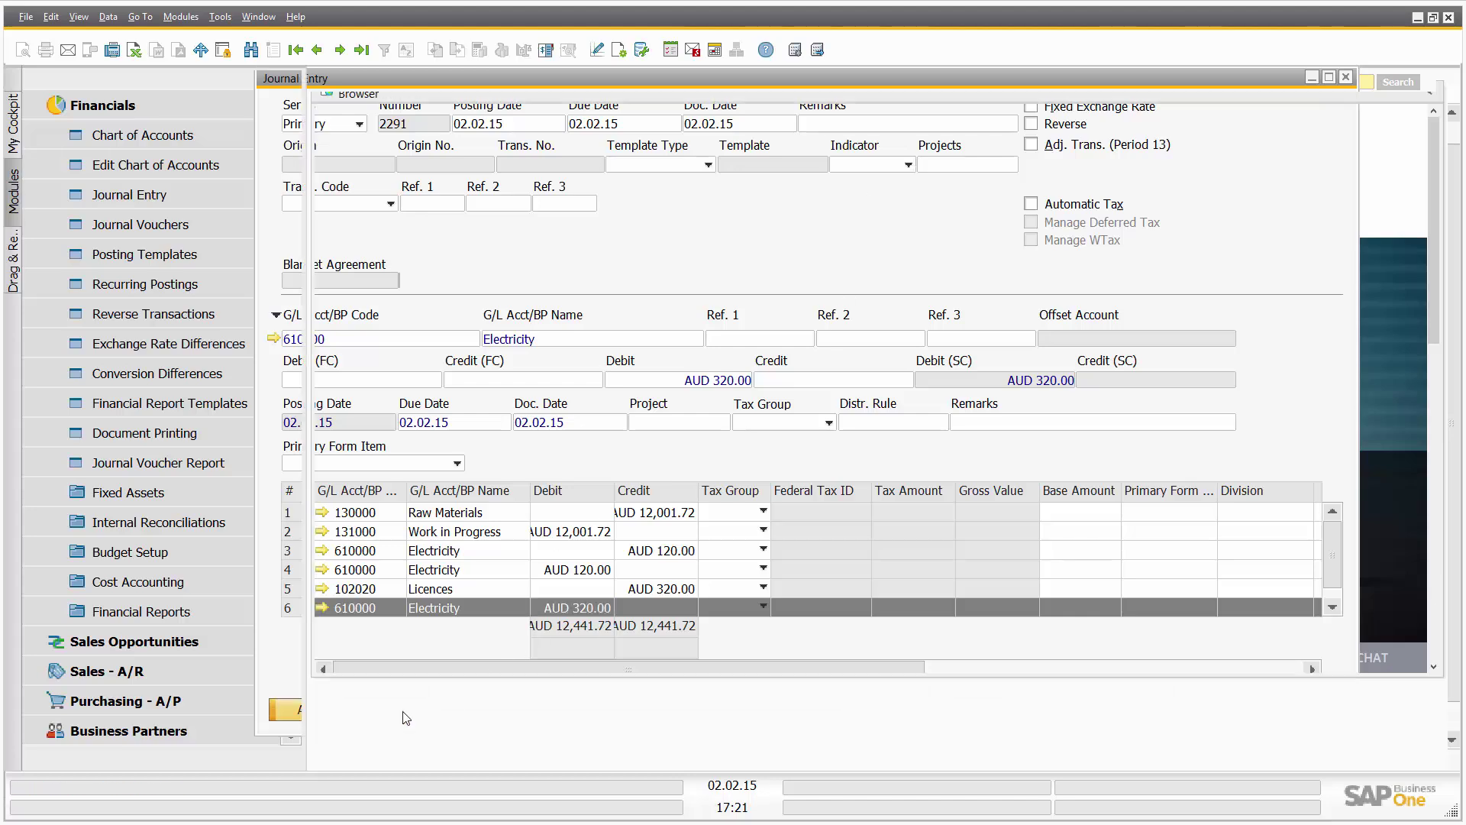
pyautogui.click(190, 112)
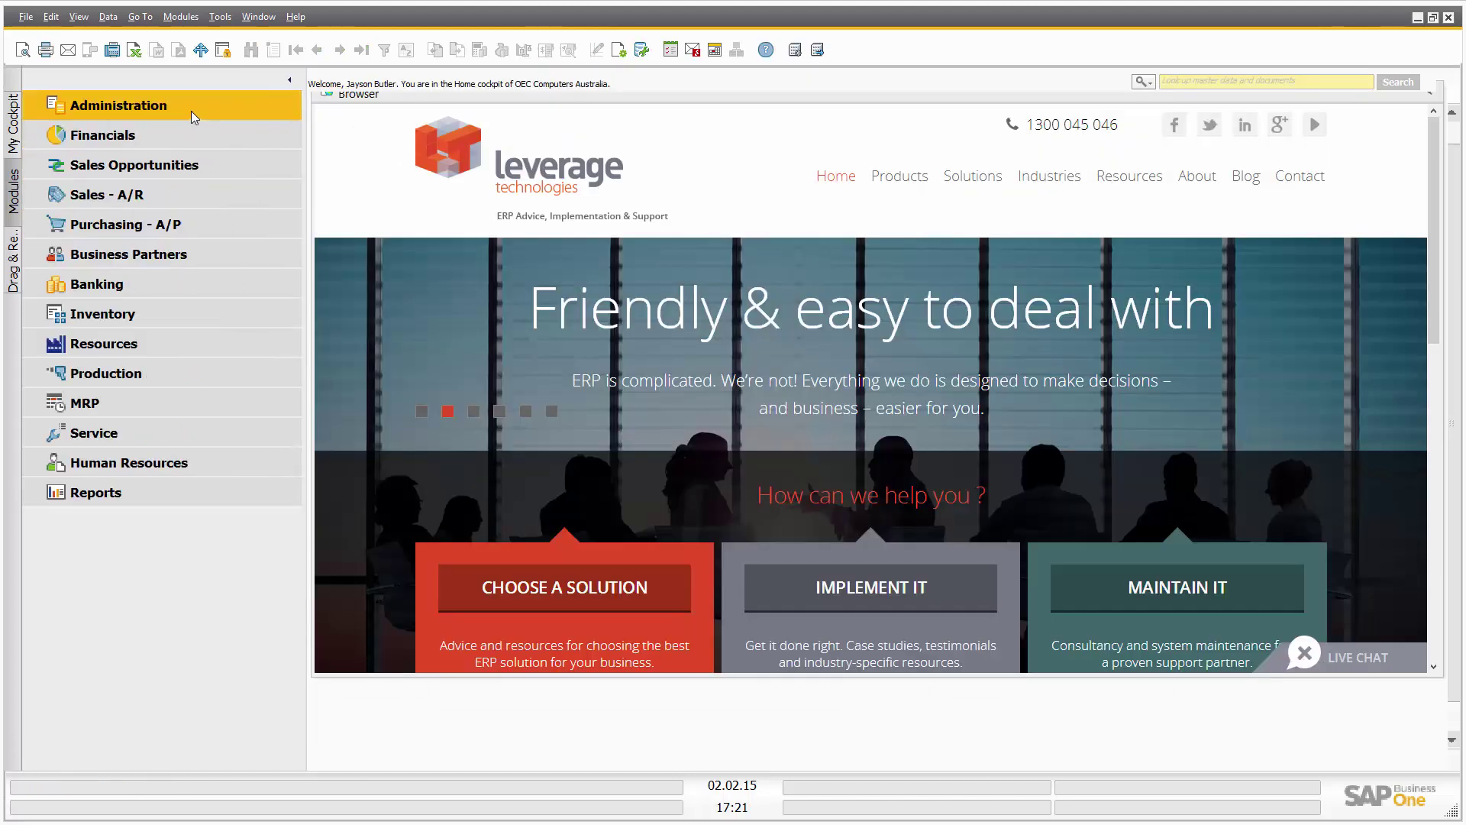